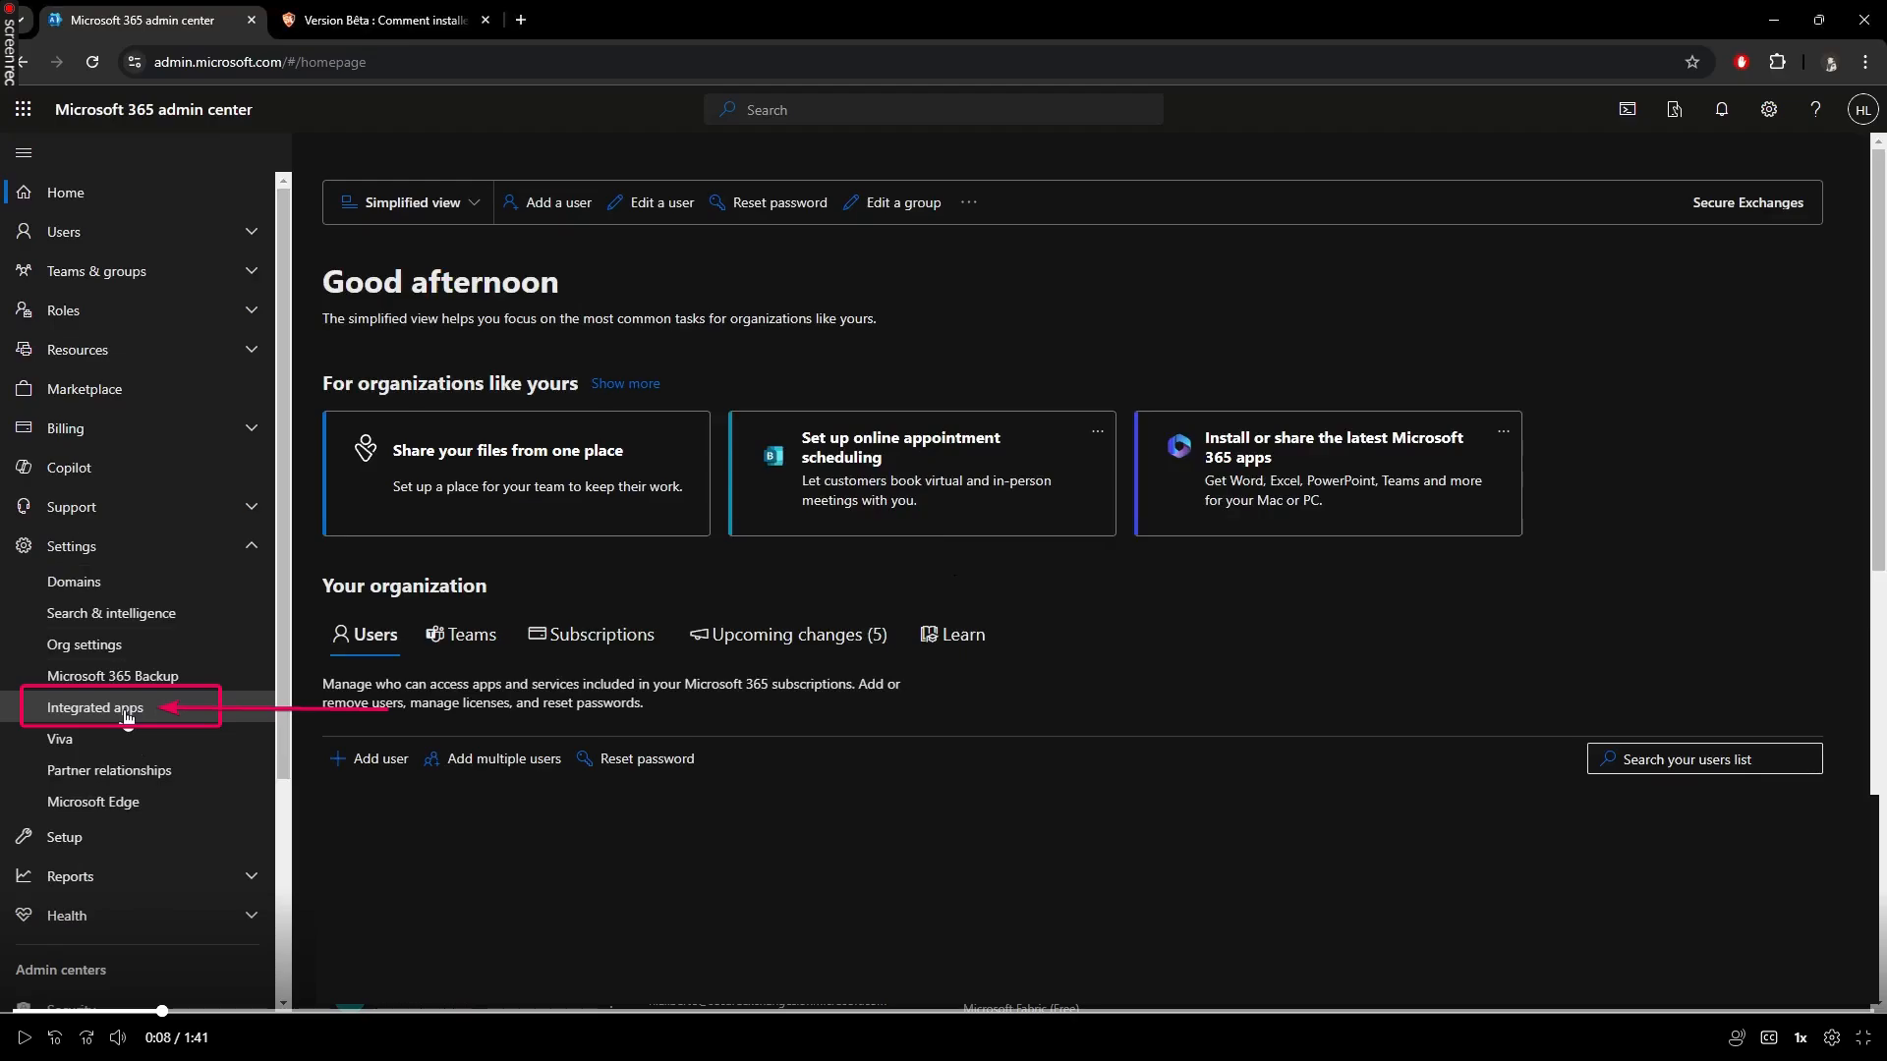
# Start a custom app deployment under Integrated apps, with app type Office Add-in and a link to the manifest file as the upload method
pyautogui.click(127, 715)
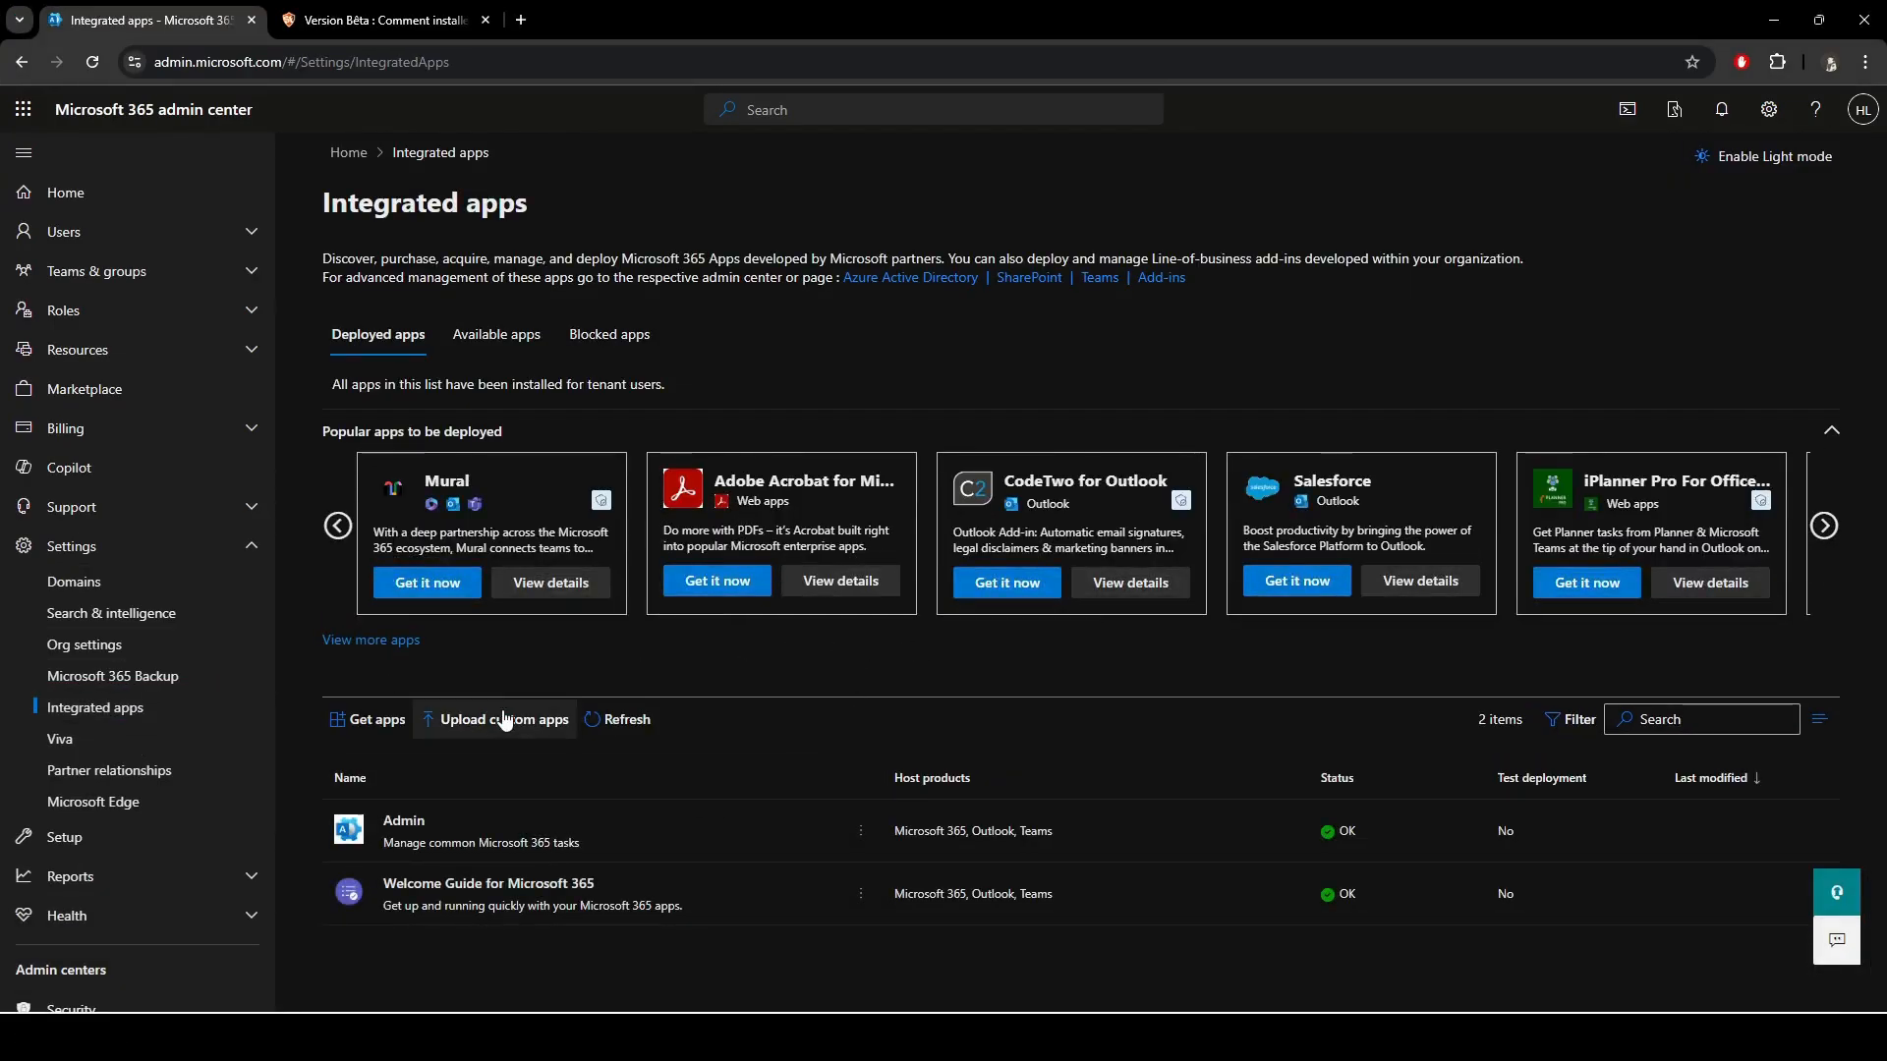
pyautogui.click(504, 721)
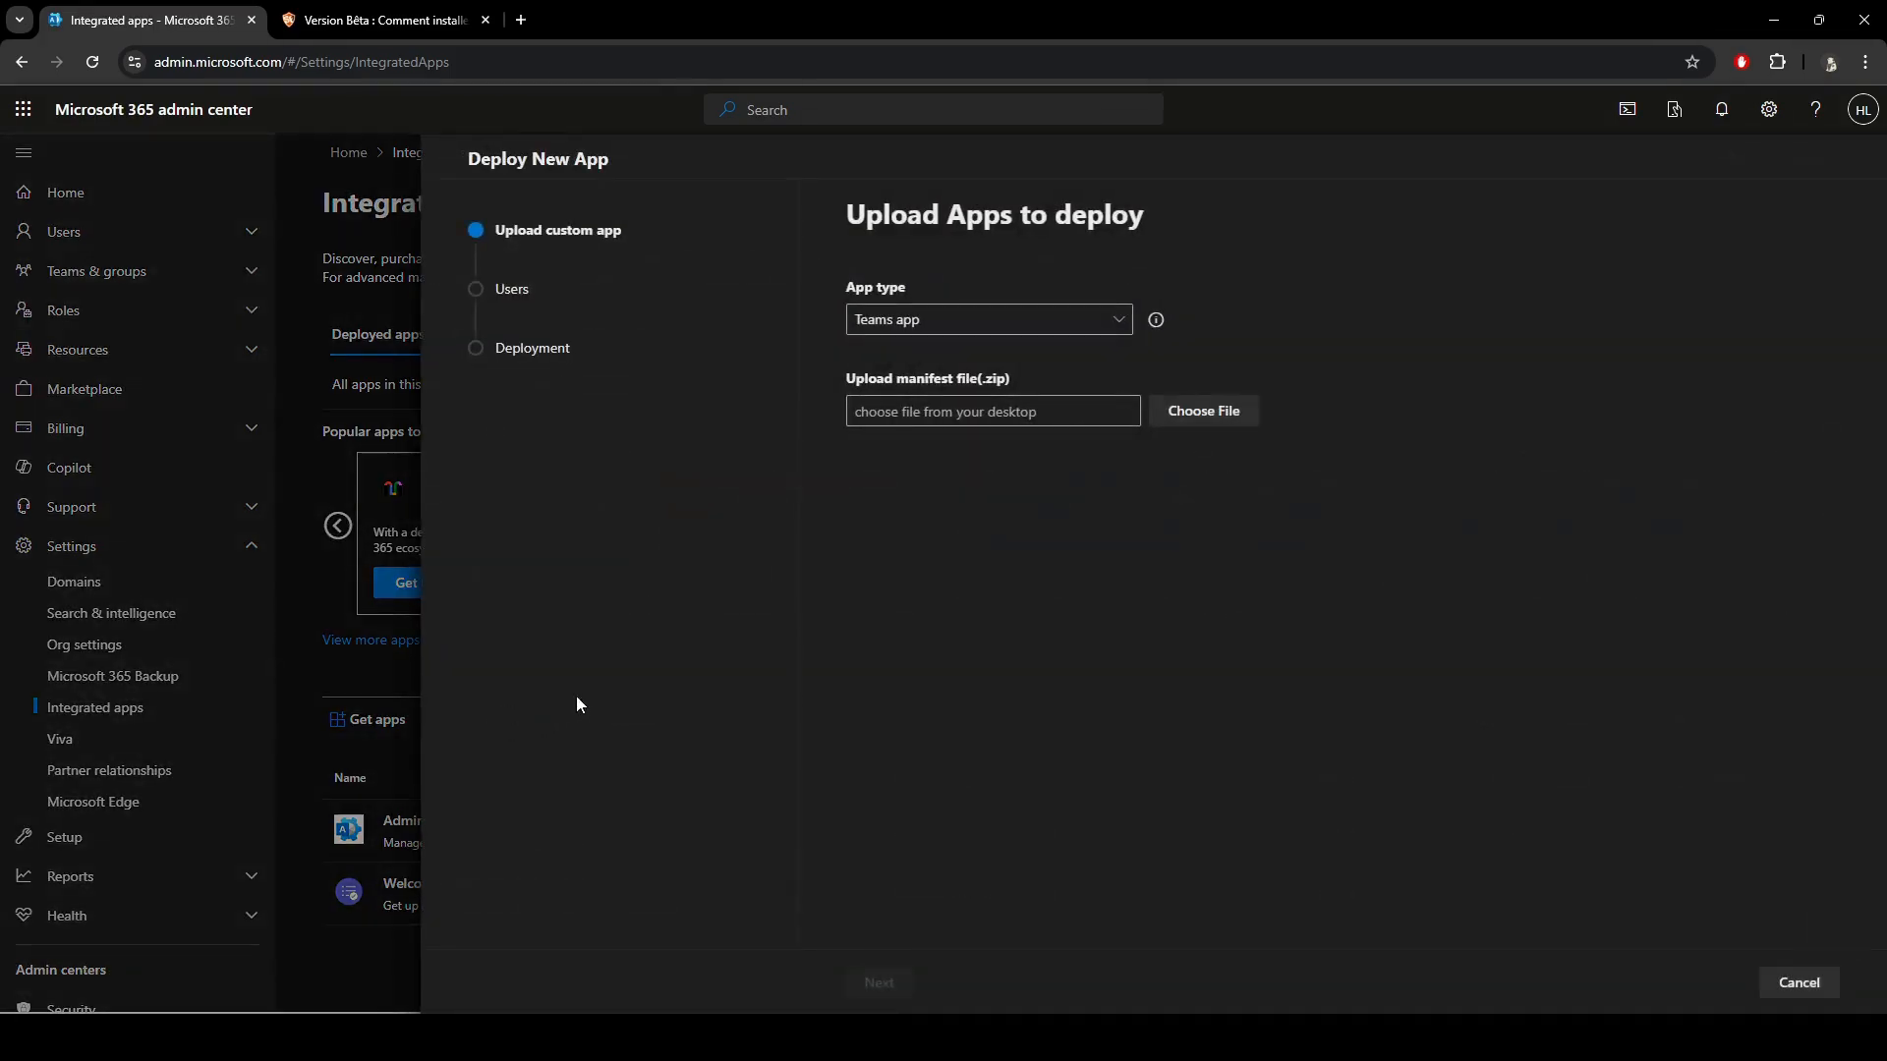
pyautogui.click(899, 319)
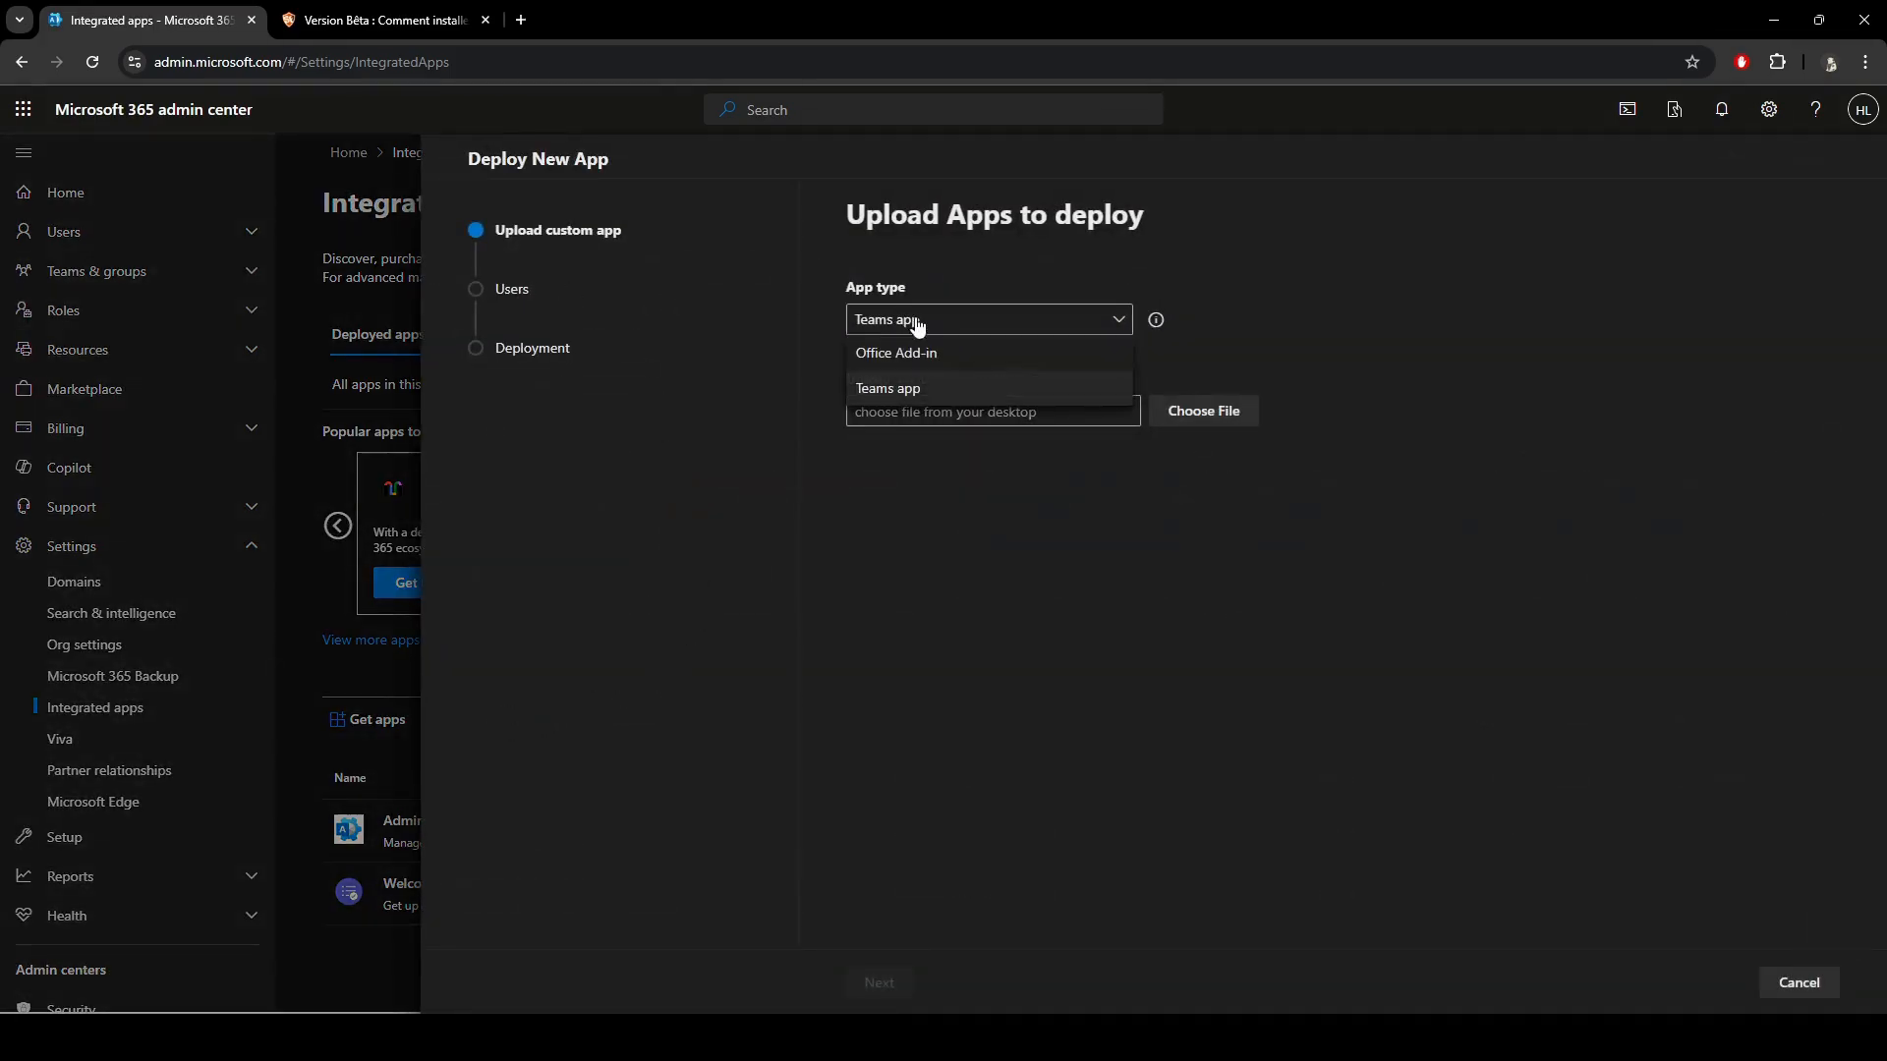
pyautogui.click(910, 359)
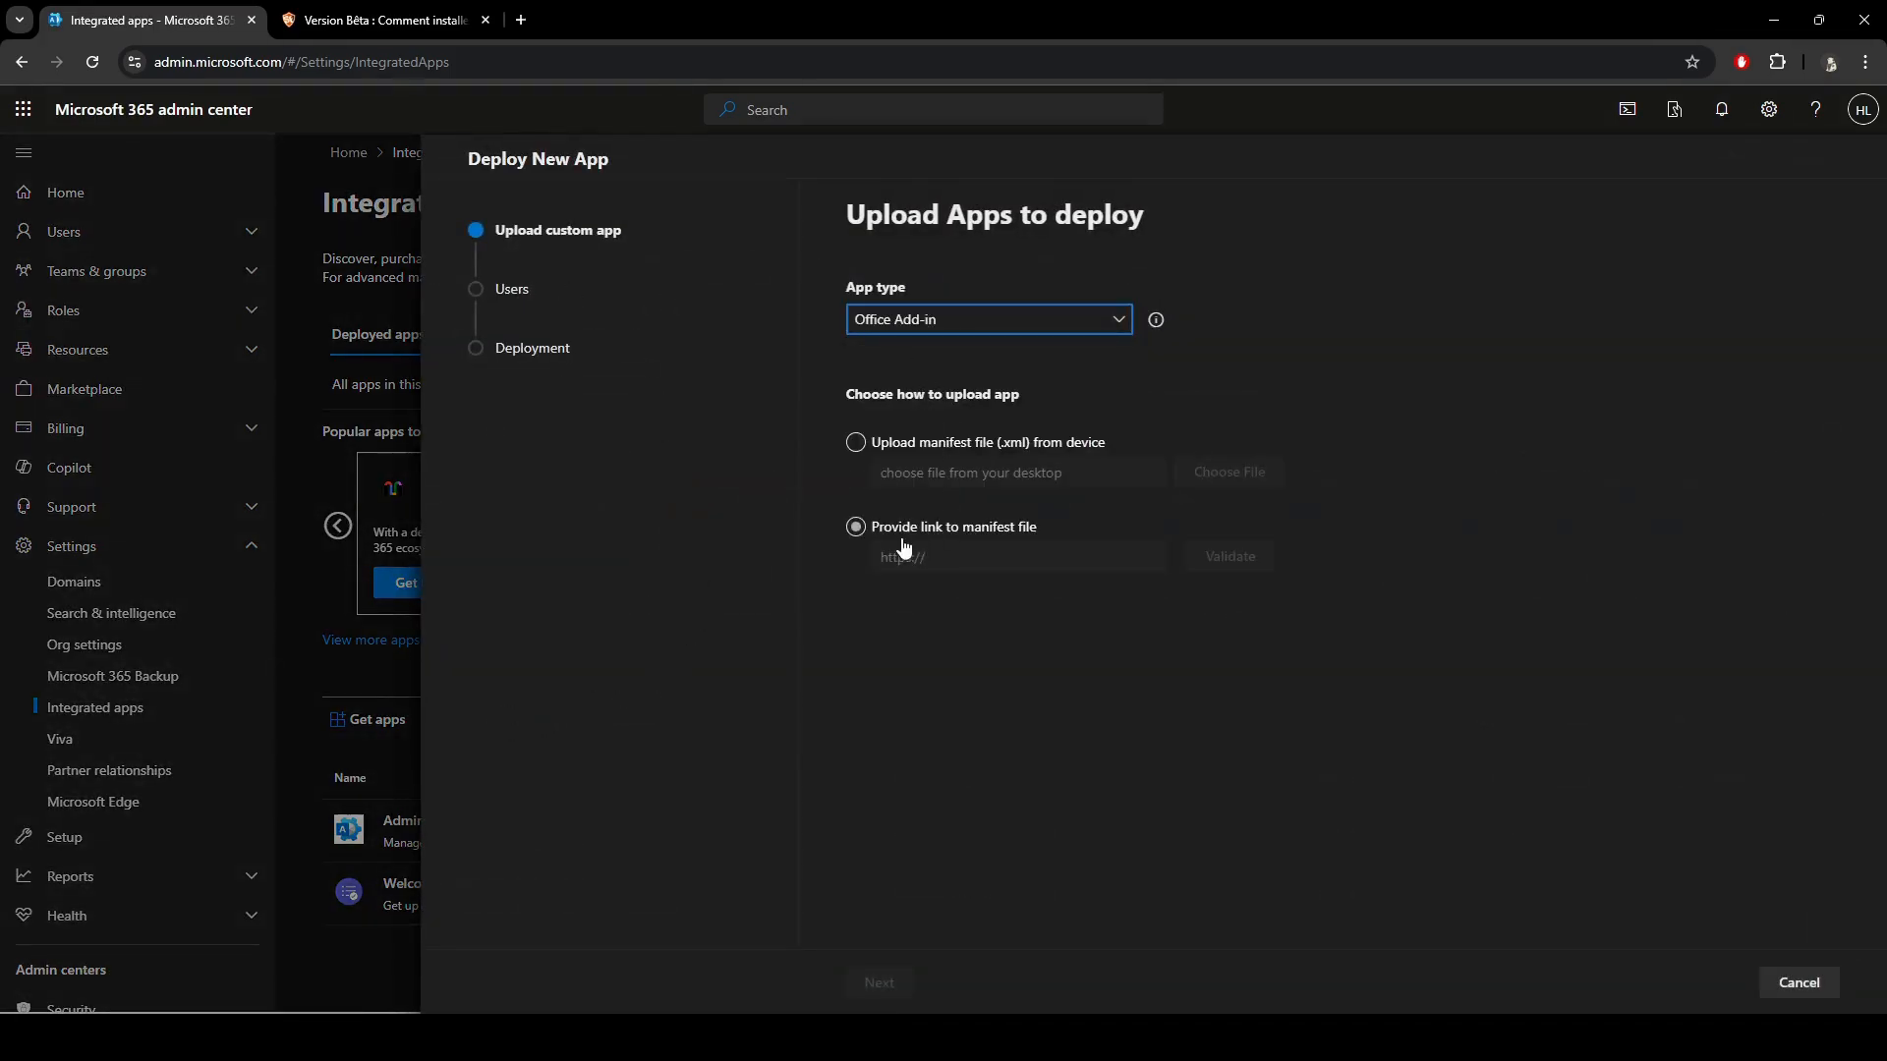
pyautogui.click(855, 529)
pyautogui.click(379, 20)
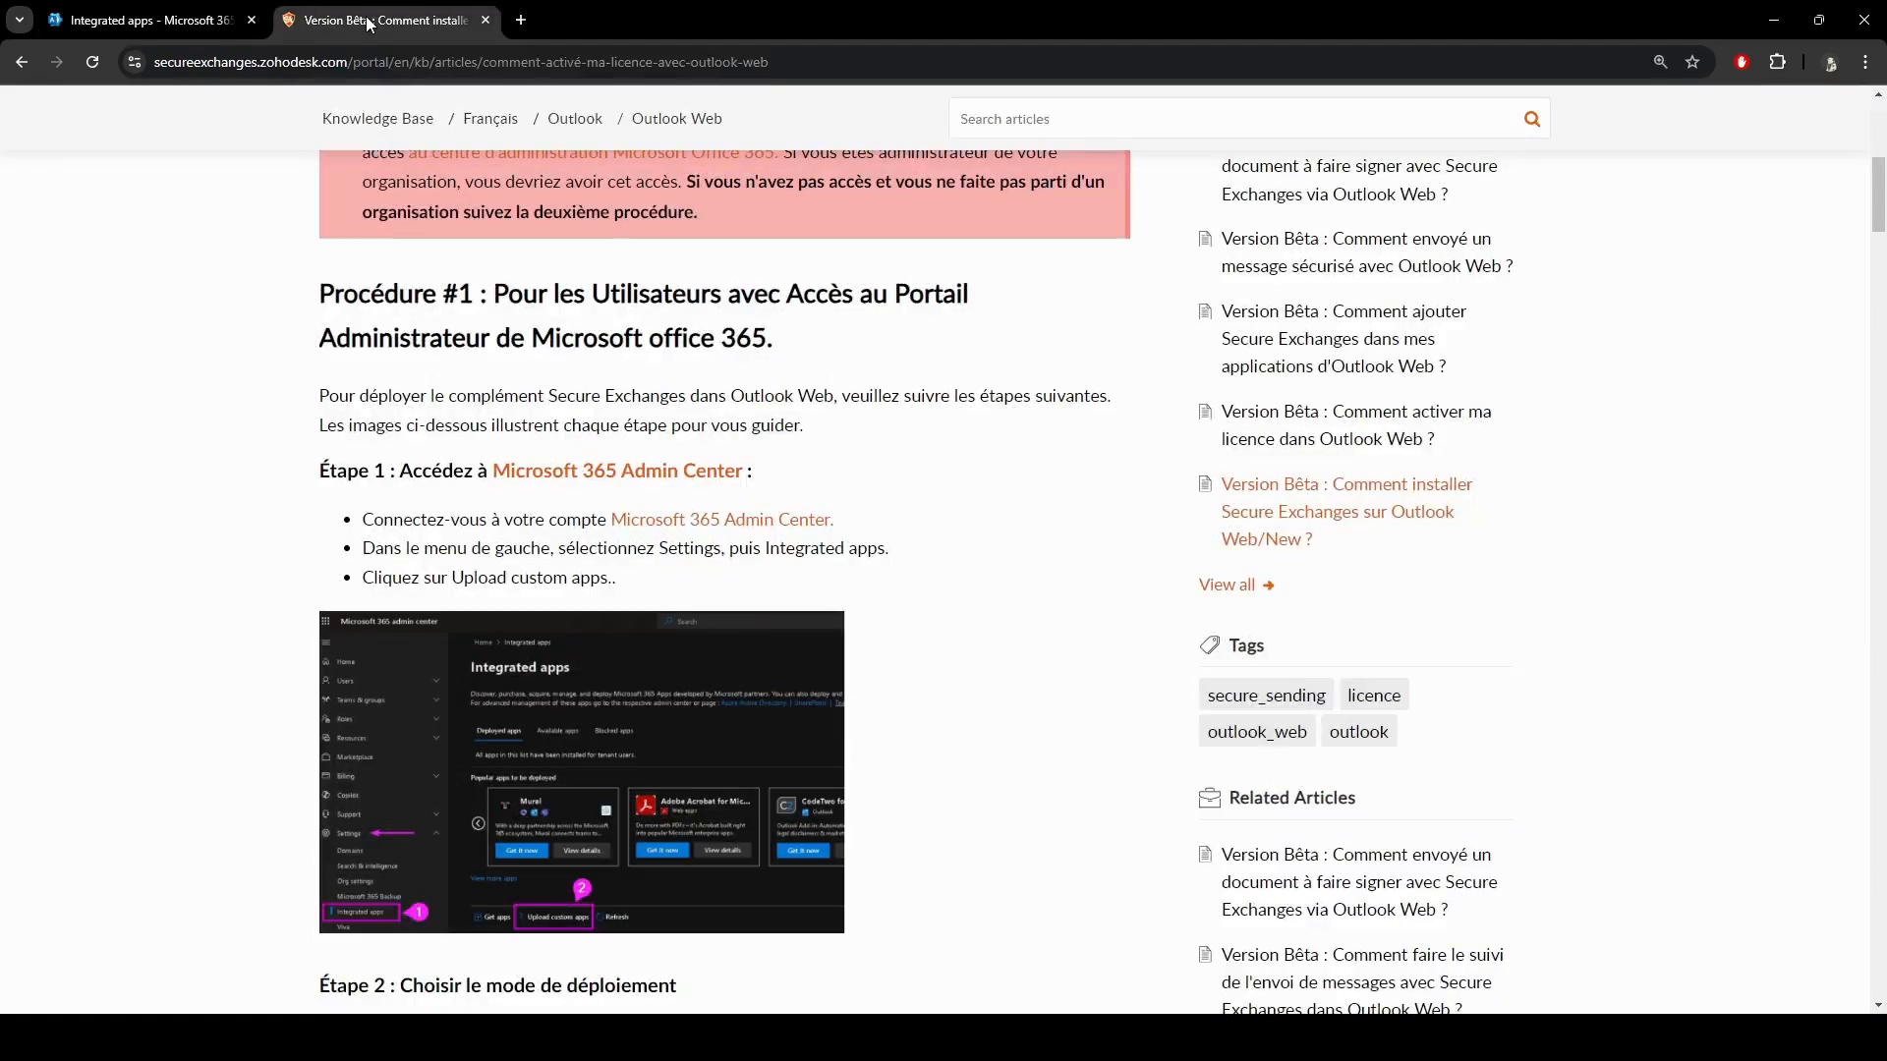
pyautogui.scroll(8, 870, 582)
pyautogui.scroll(-15, 870, 582)
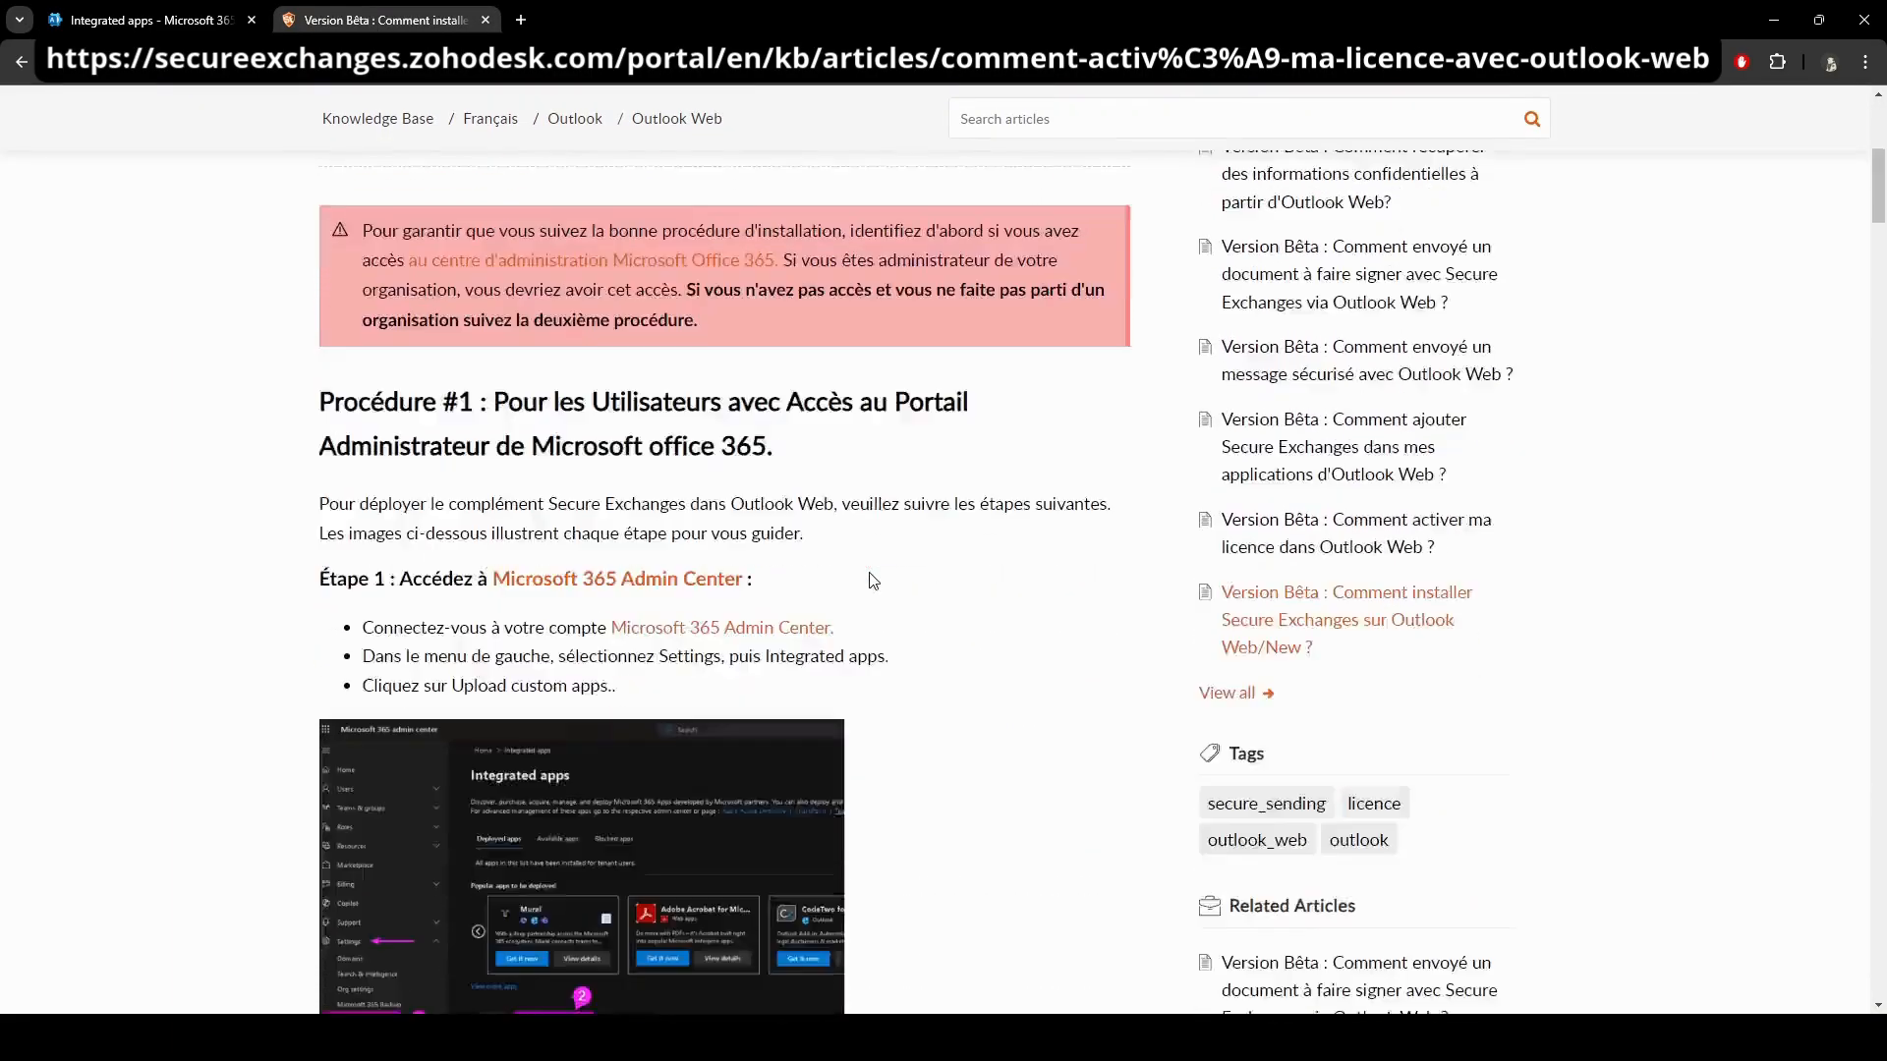
pyautogui.scroll(3, 873, 582)
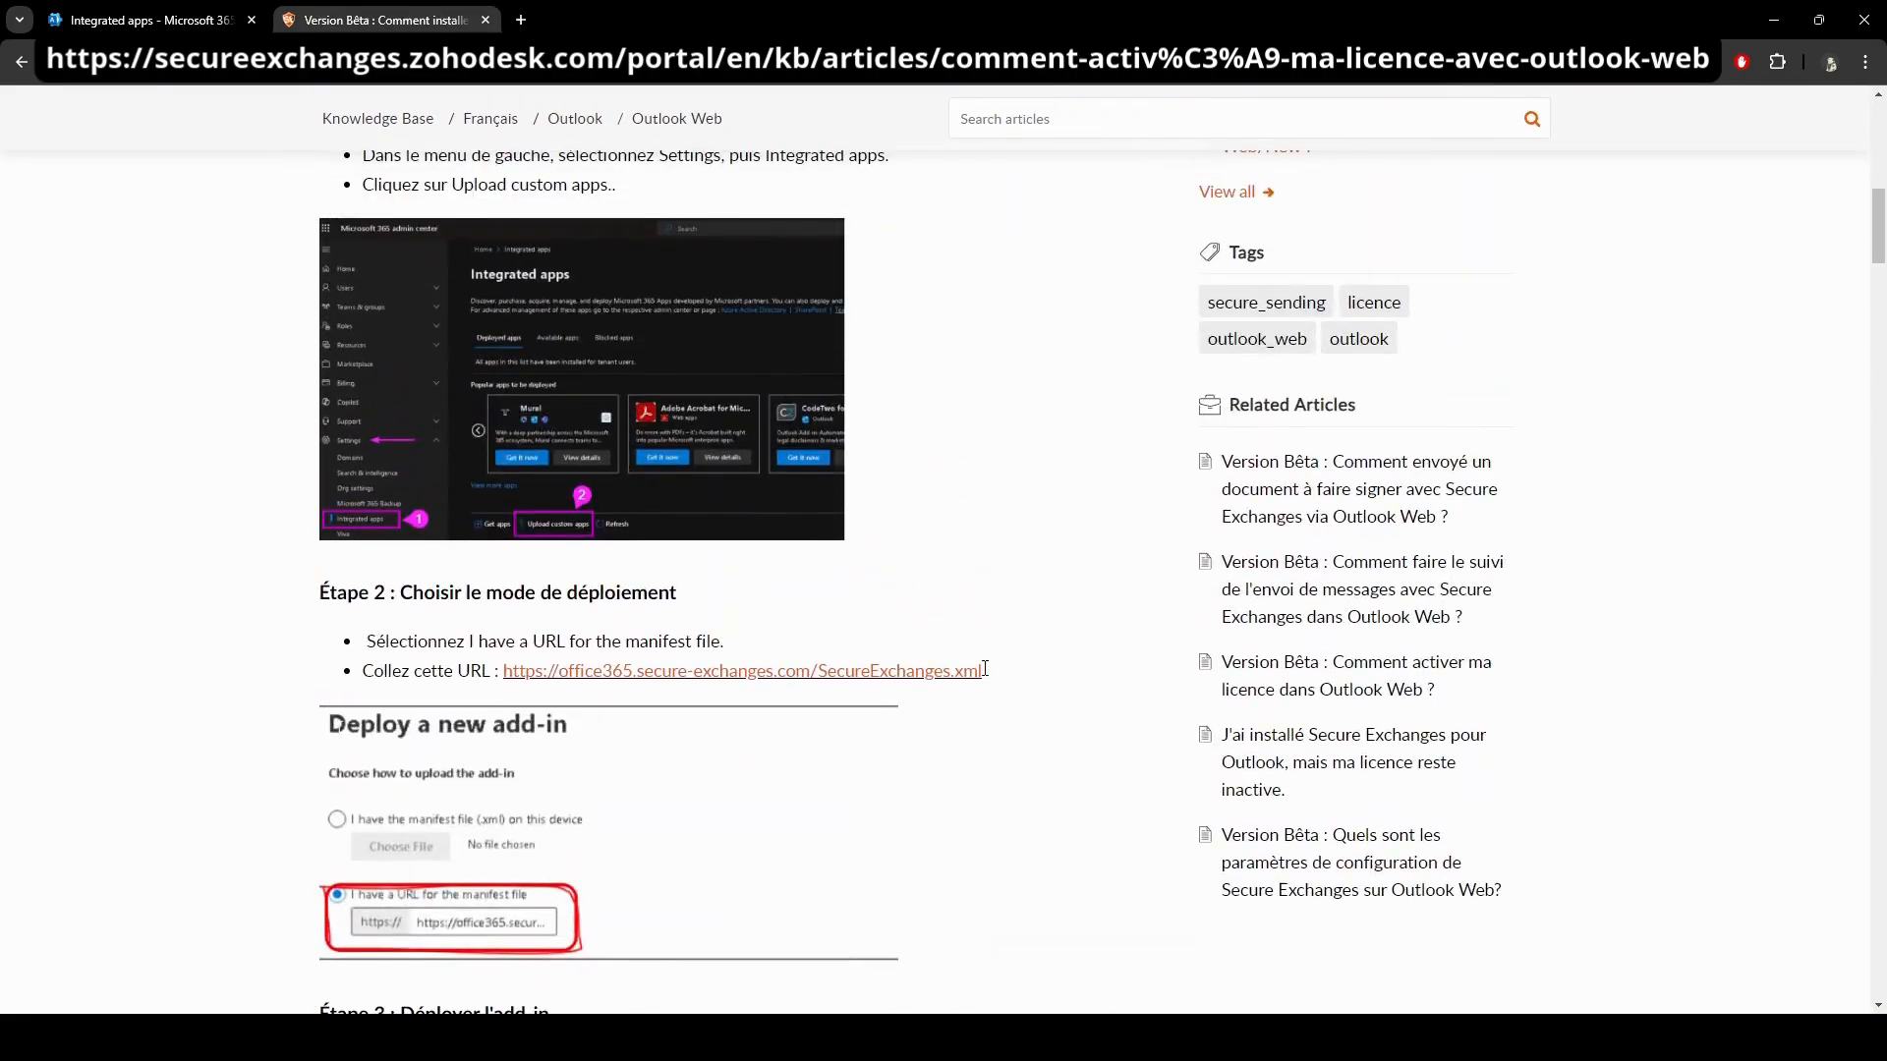
pyautogui.moveTo(982, 670); pyautogui.dragTo(497, 669)
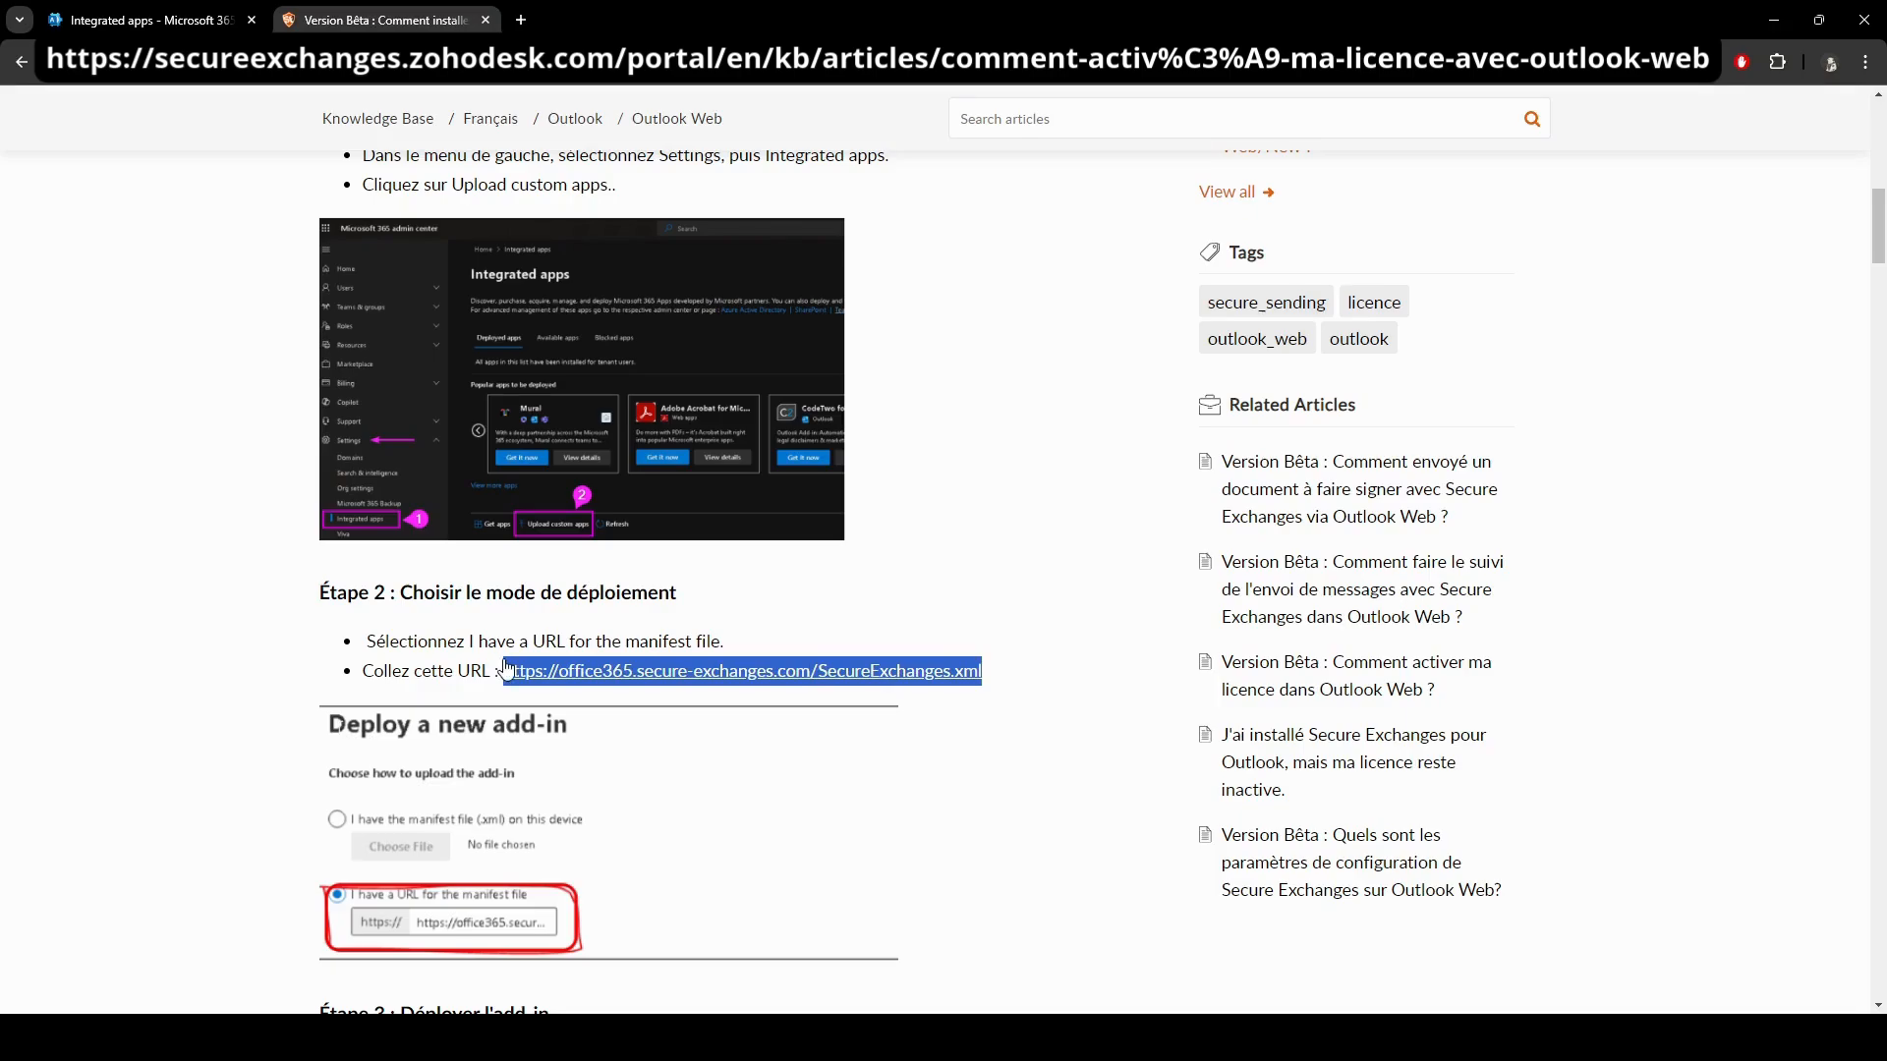
pyautogui.click(162, 20)
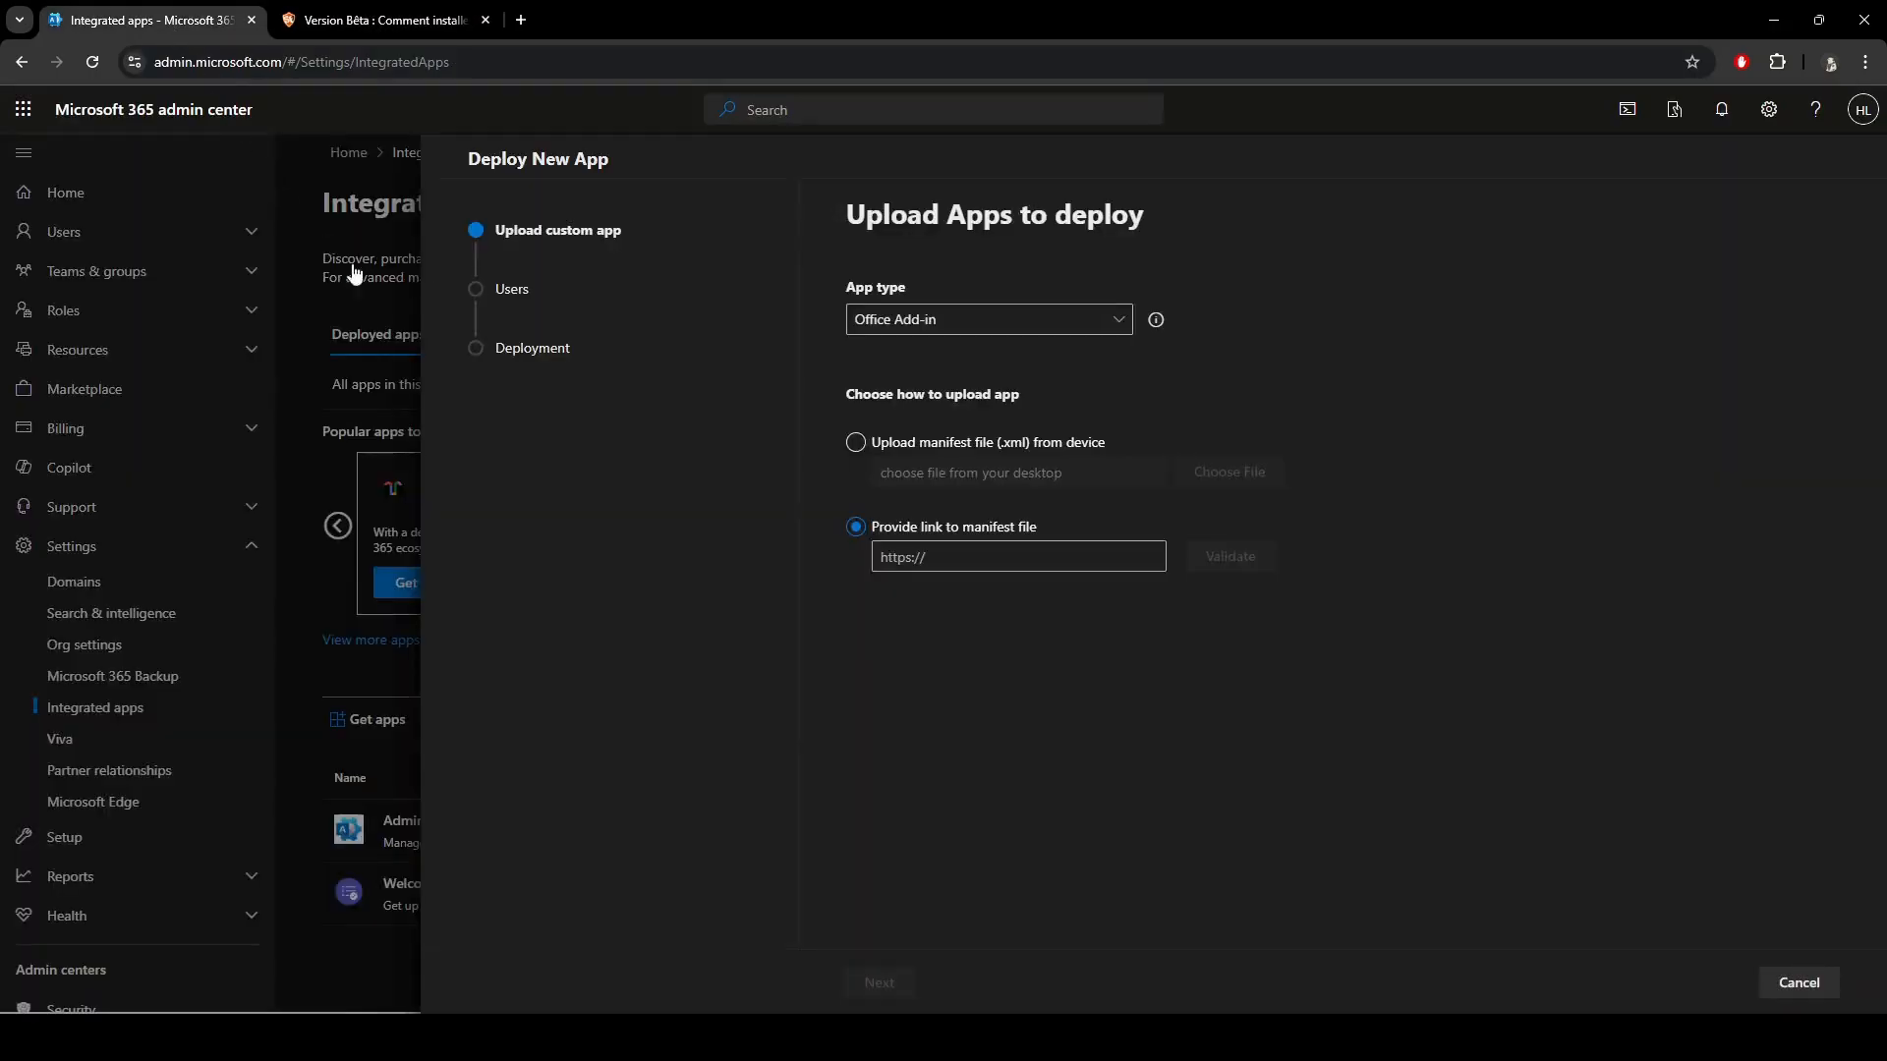
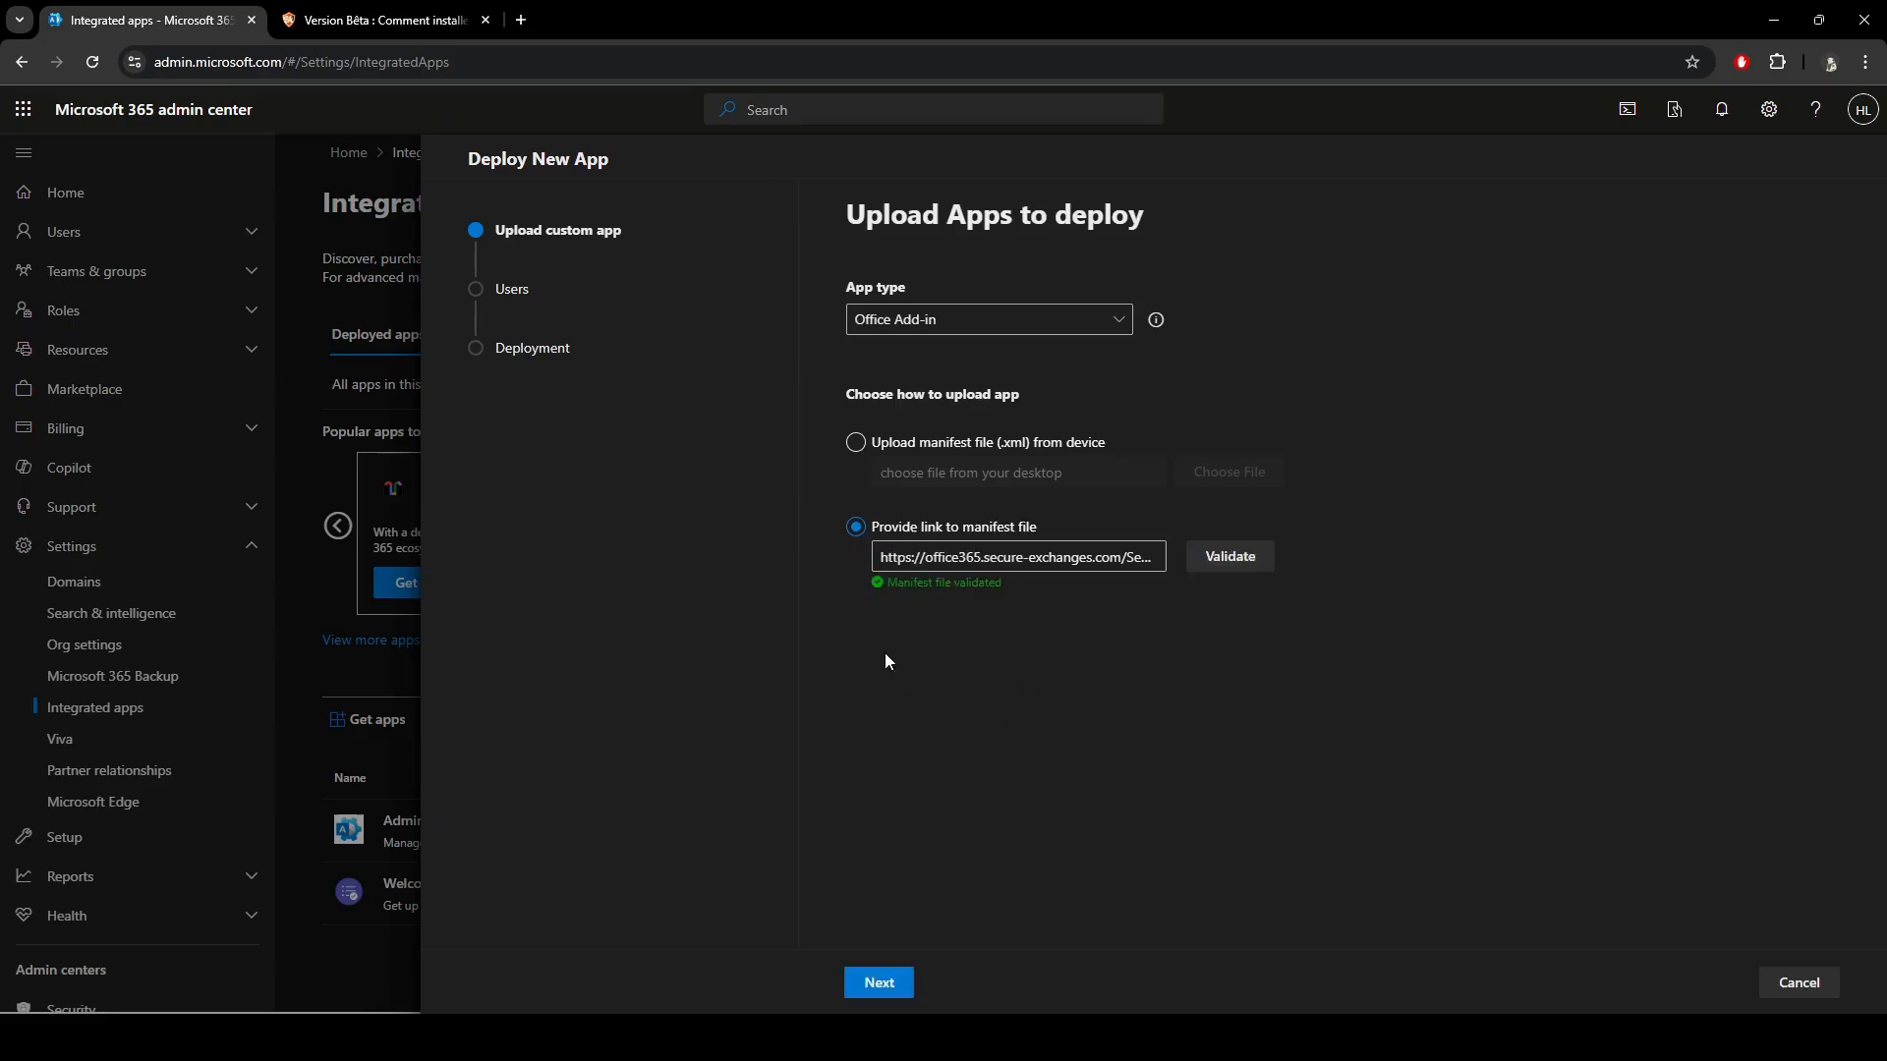
pyautogui.click(887, 981)
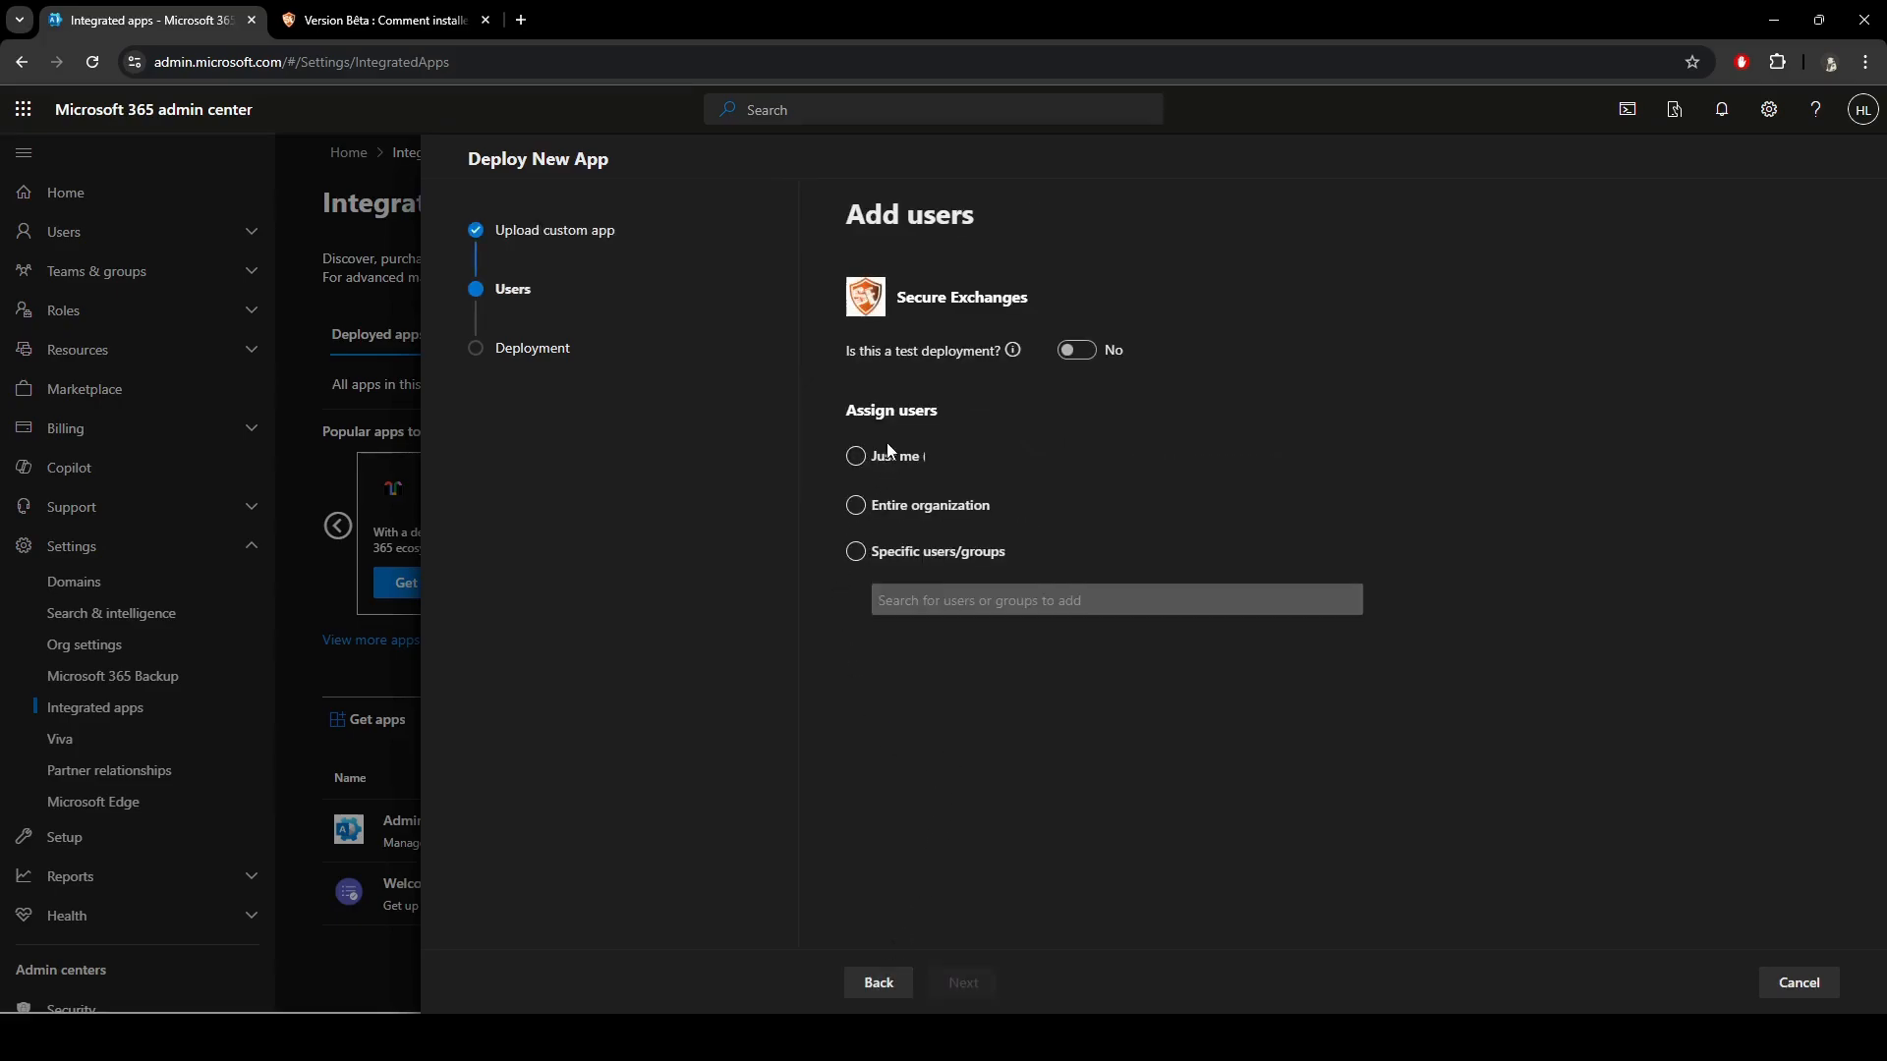
# Assign Secure Exchanges to the entire organization, accept its permissions and finish the deployment
pyautogui.click(856, 459)
pyautogui.click(854, 508)
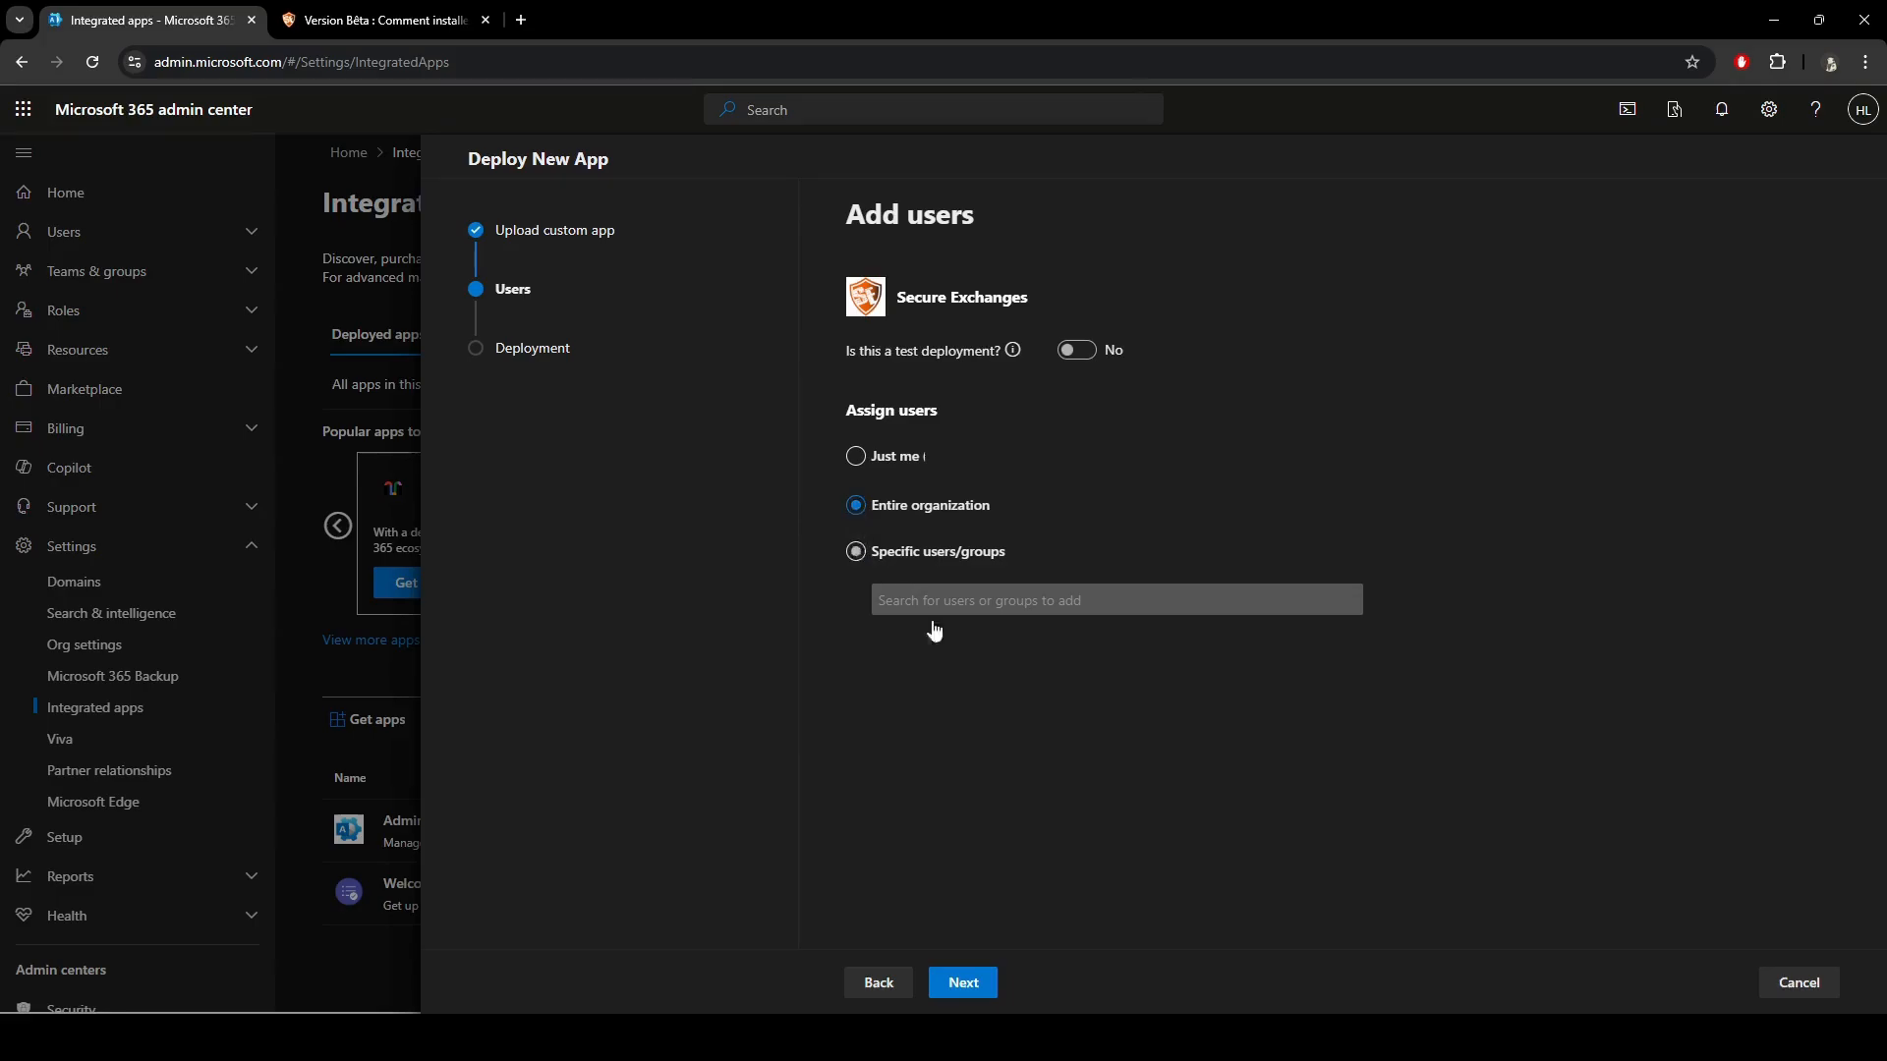
pyautogui.click(963, 984)
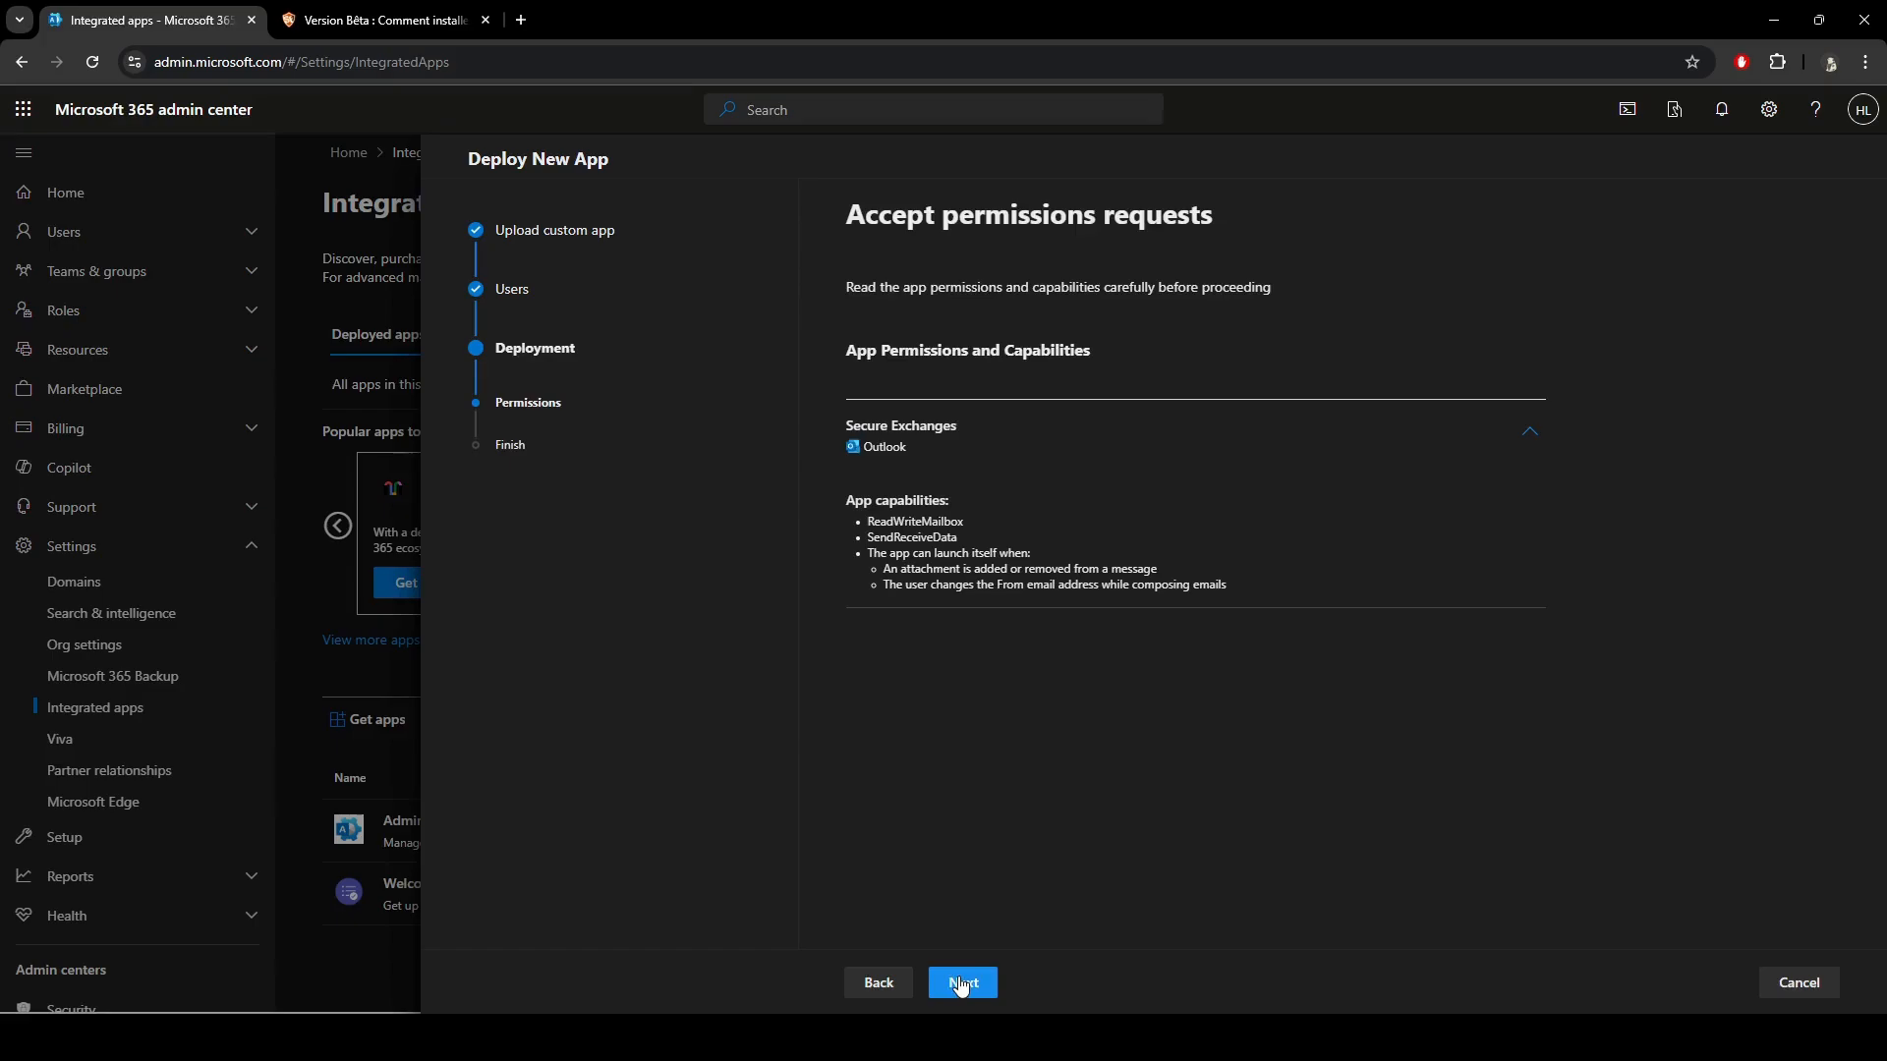
pyautogui.click(962, 983)
pyautogui.click(996, 988)
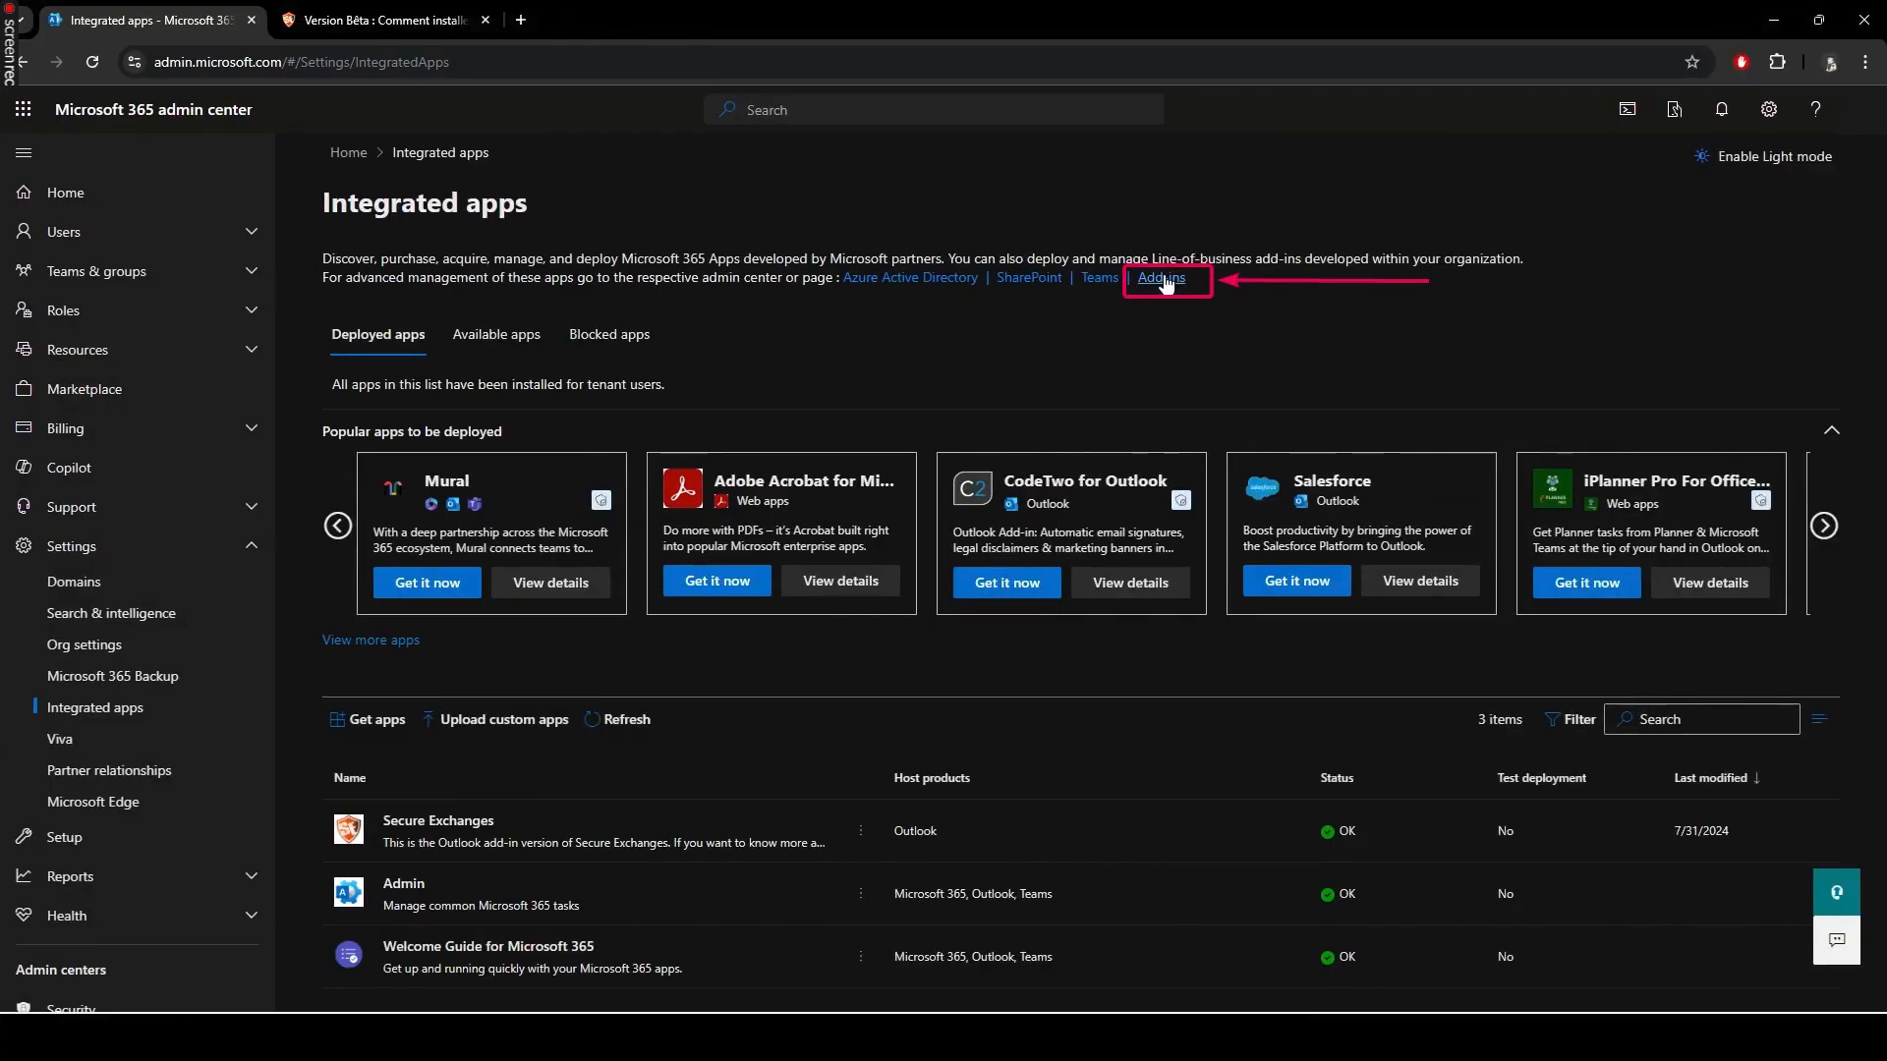
# Open the advanced Add-ins management page from Integrated apps and select the first add-in in its list
pyautogui.click(1162, 279)
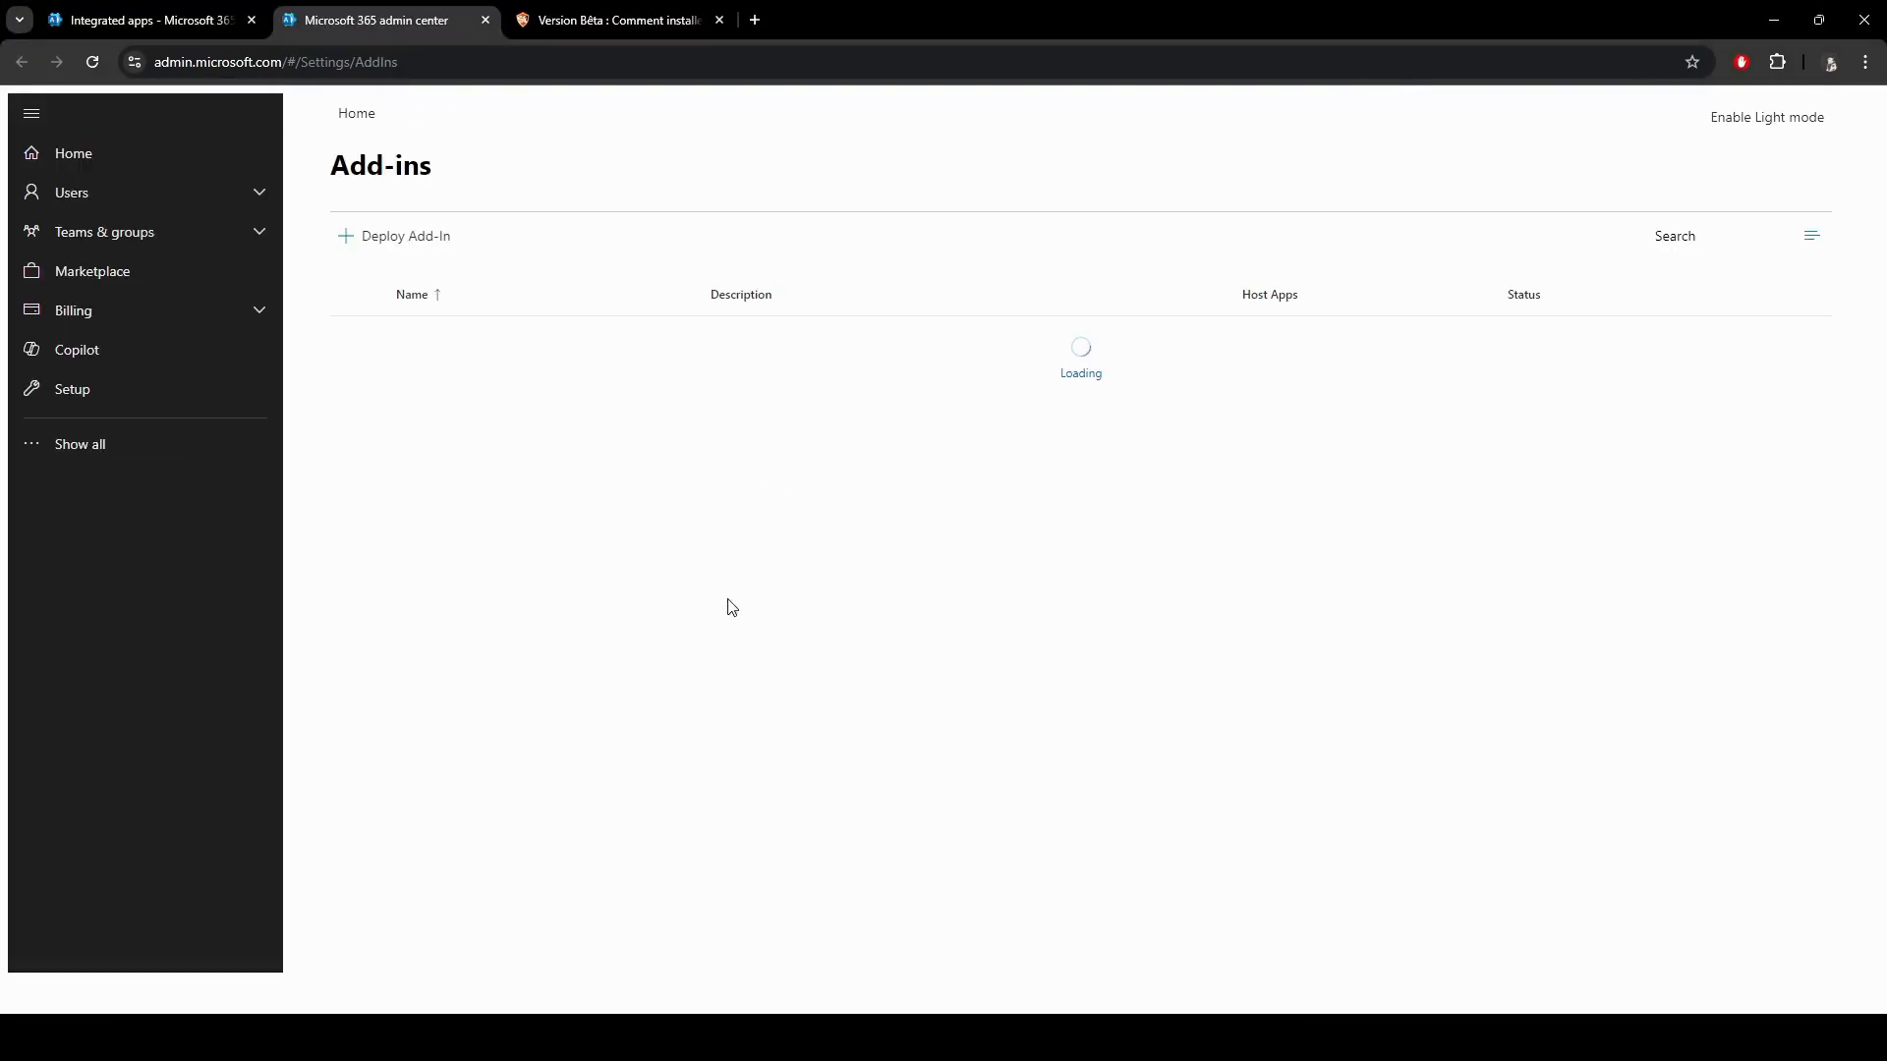
pyautogui.click(632, 338)
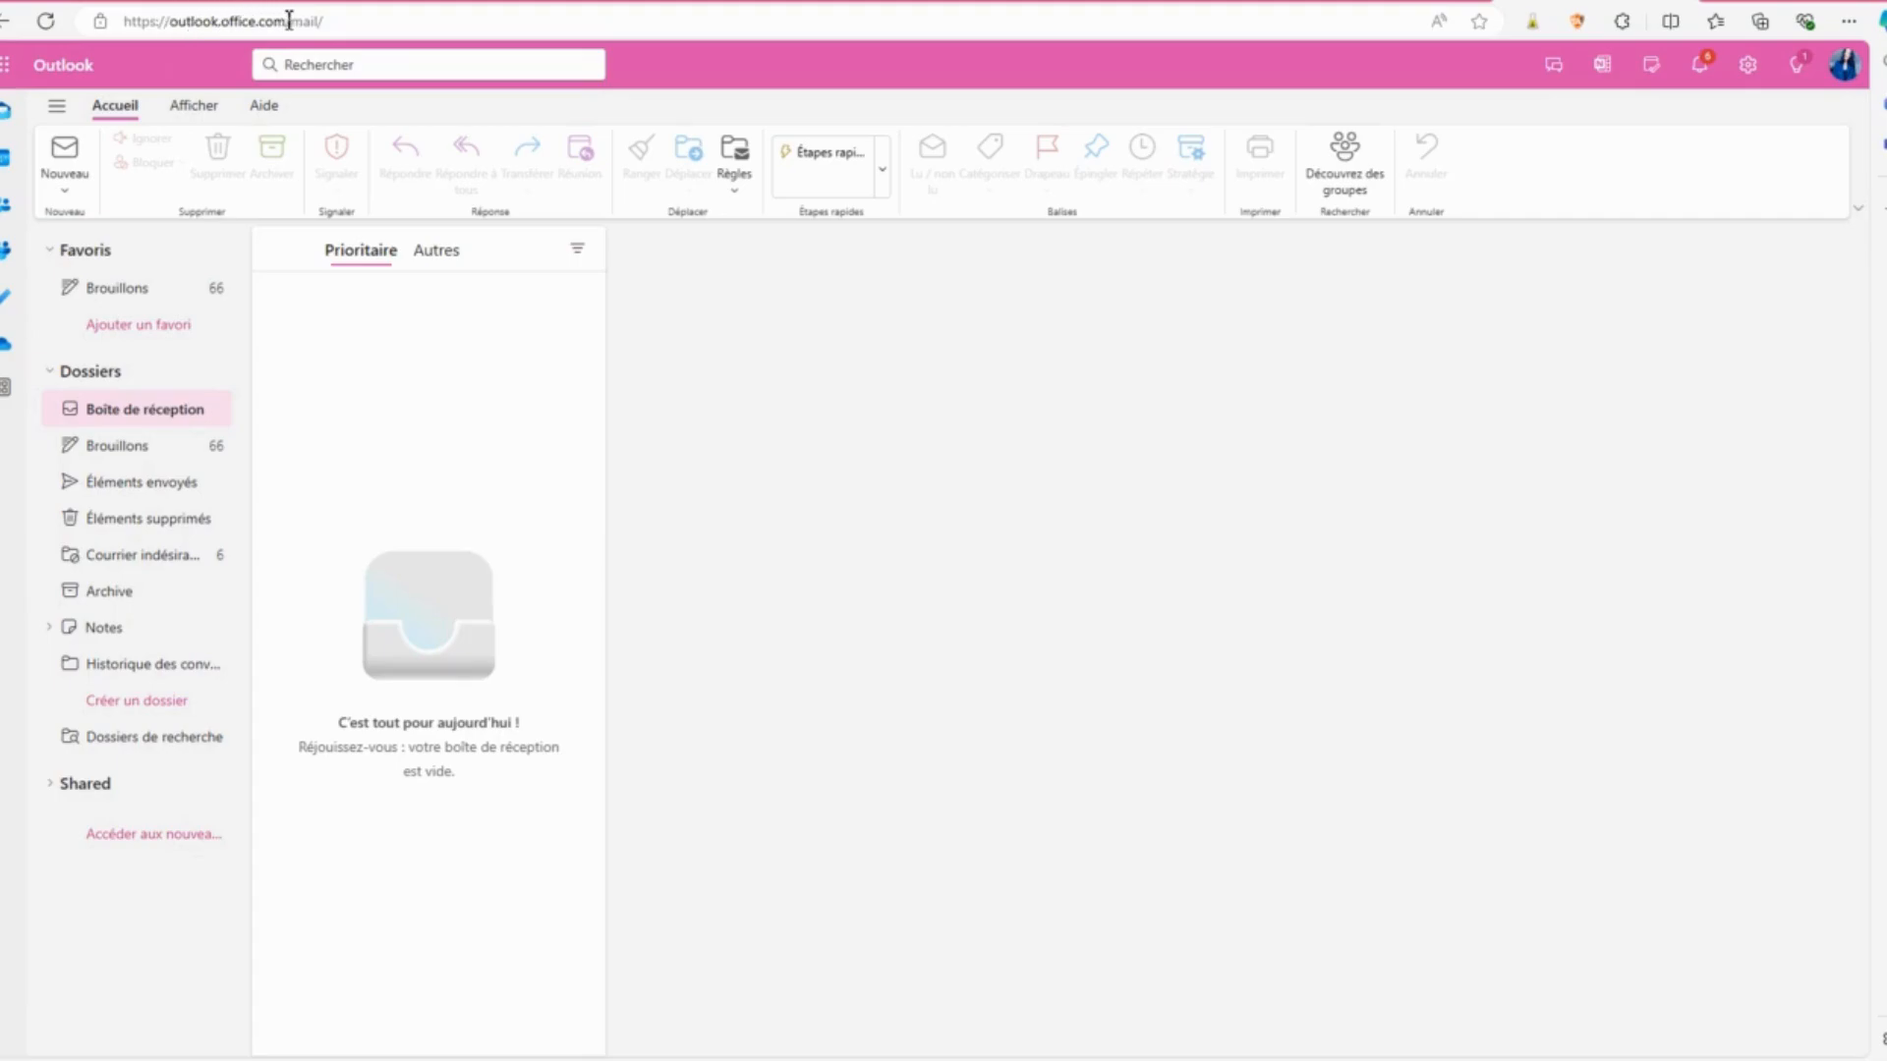
# Create a new message in Outlook on the web and view the Secure Exchanges details among the apps designed for the organization
pyautogui.click(73, 157)
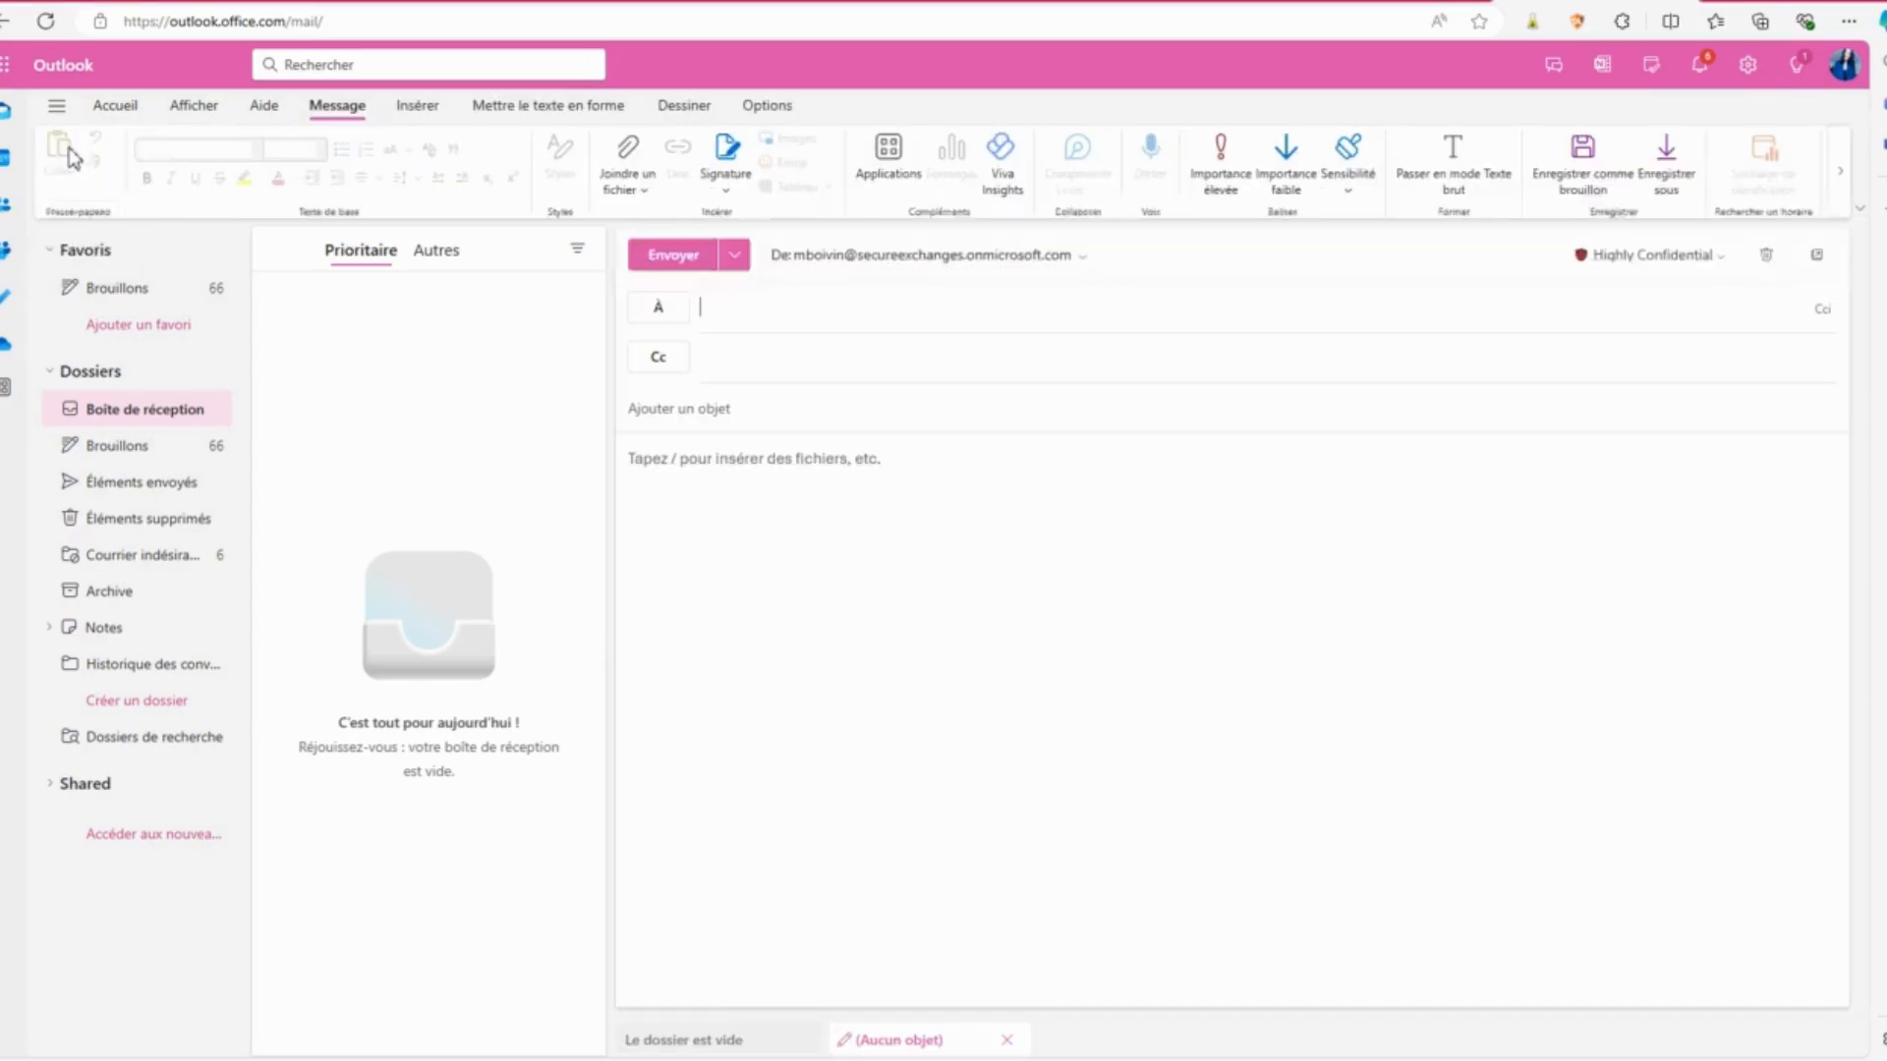
pyautogui.click(899, 175)
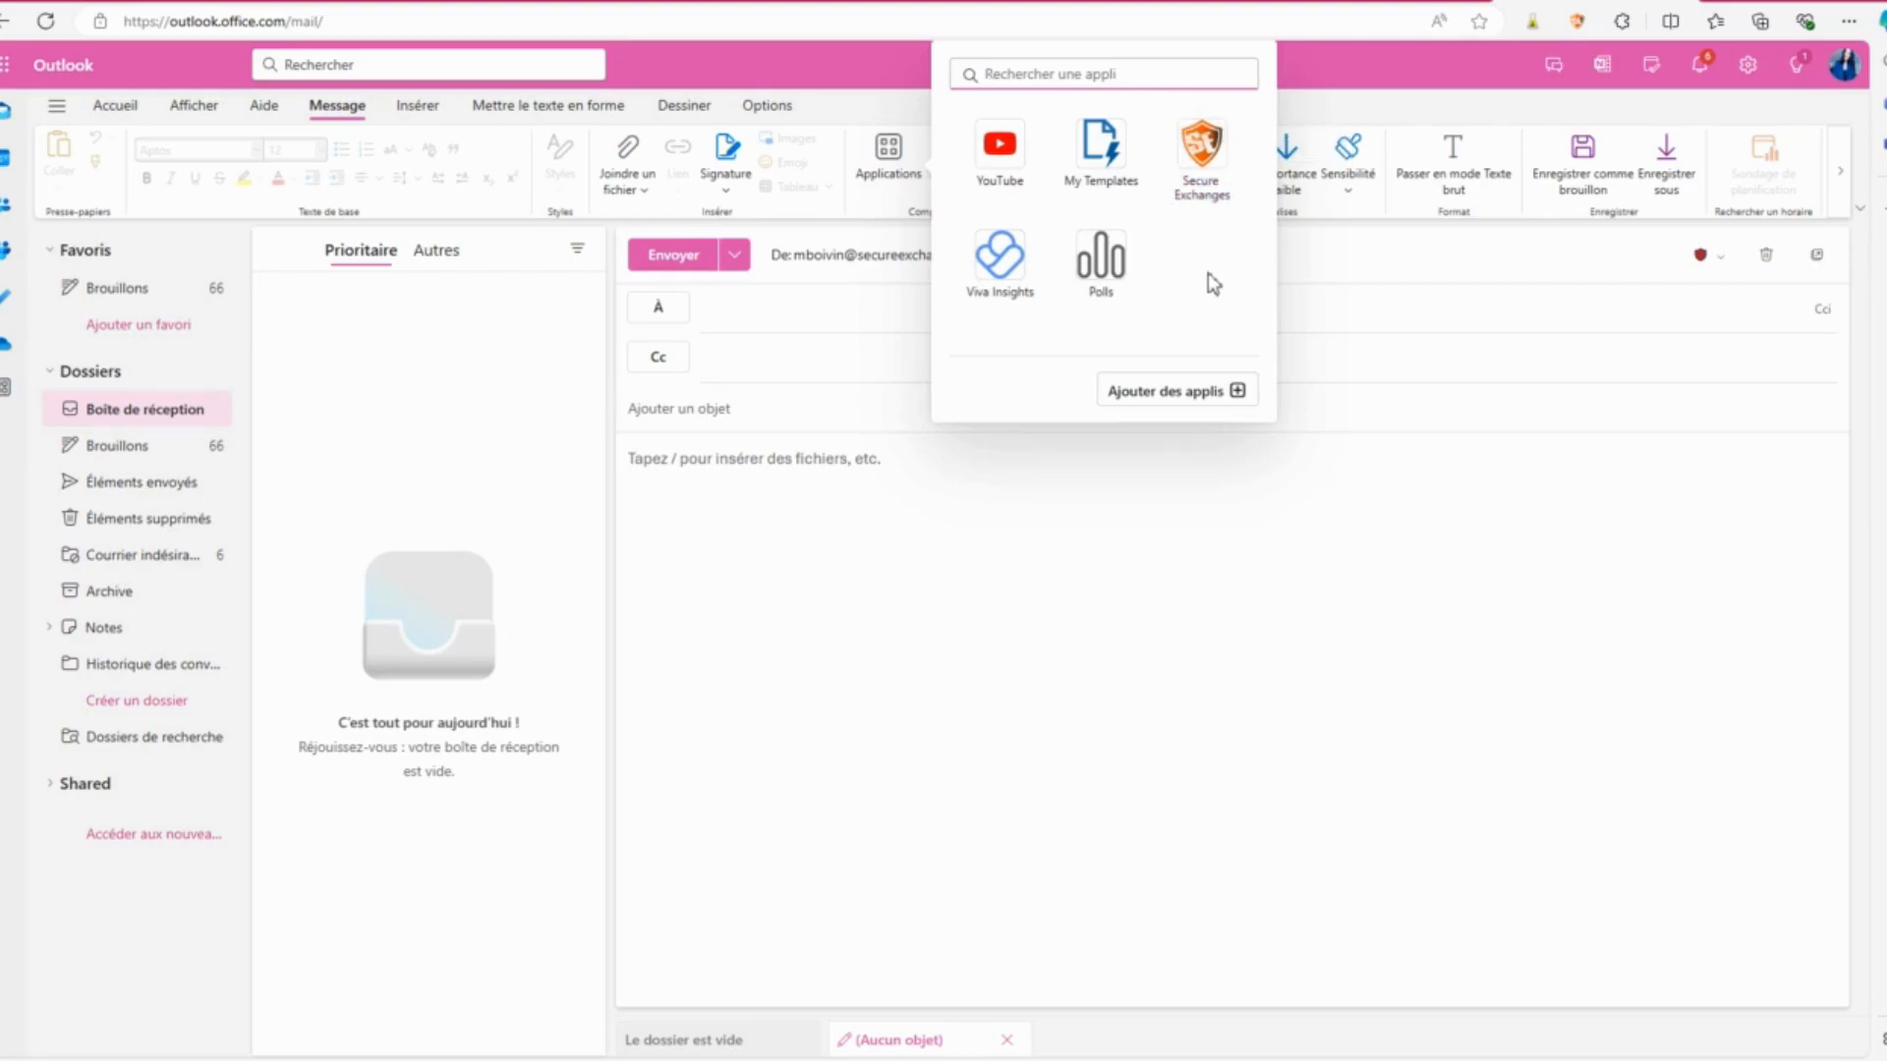
pyautogui.click(1162, 393)
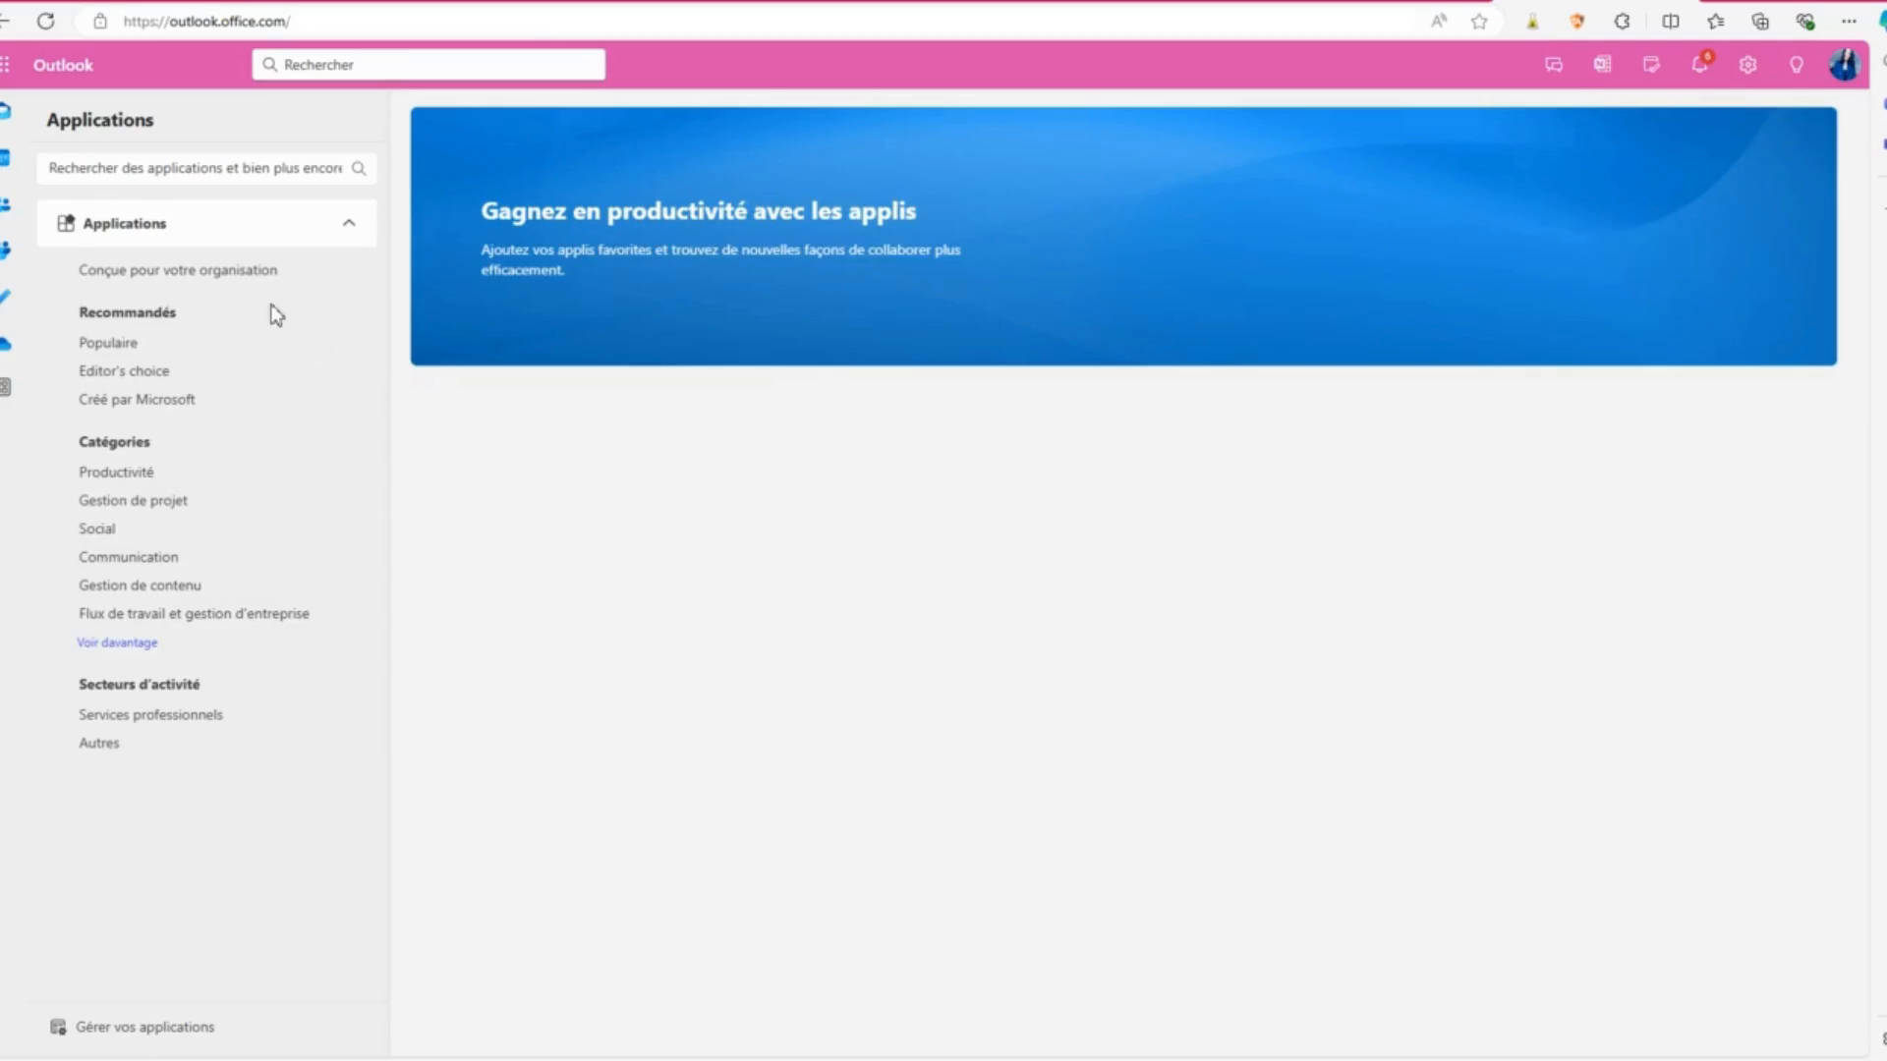
pyautogui.click(315, 278)
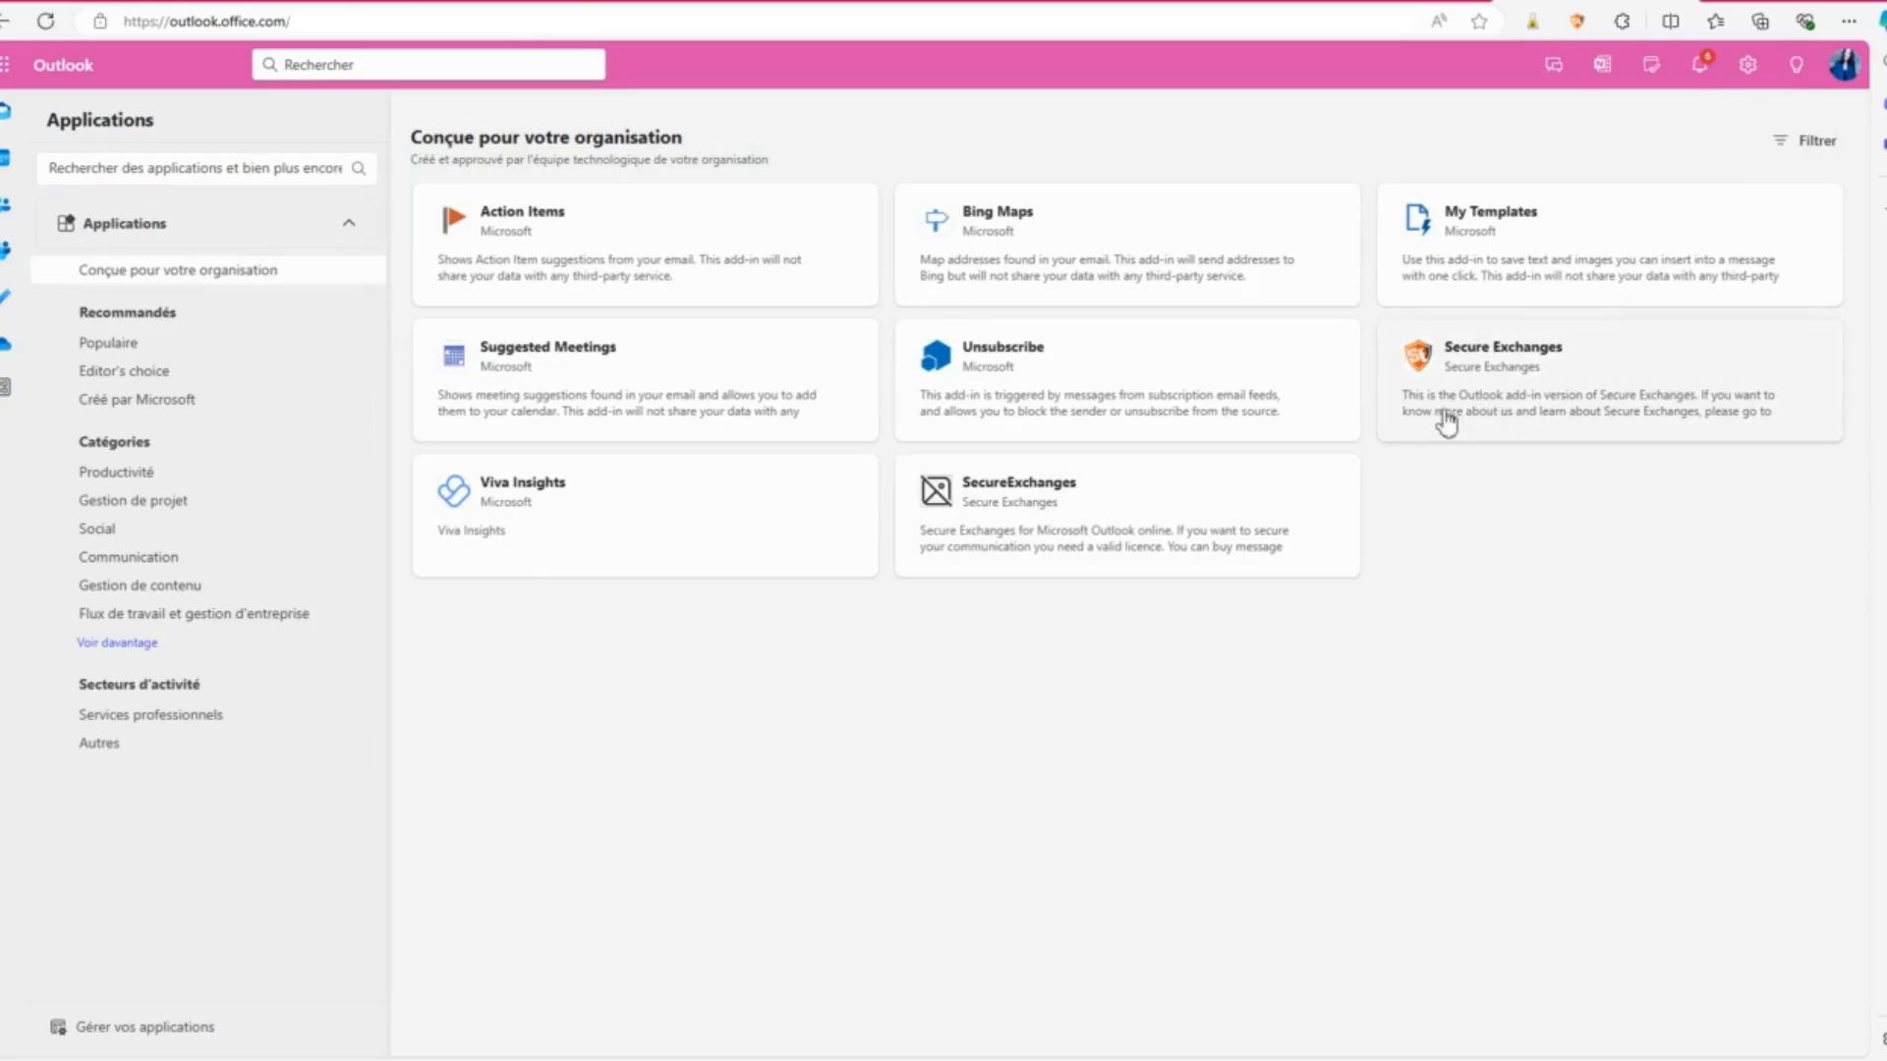
pyautogui.click(1520, 411)
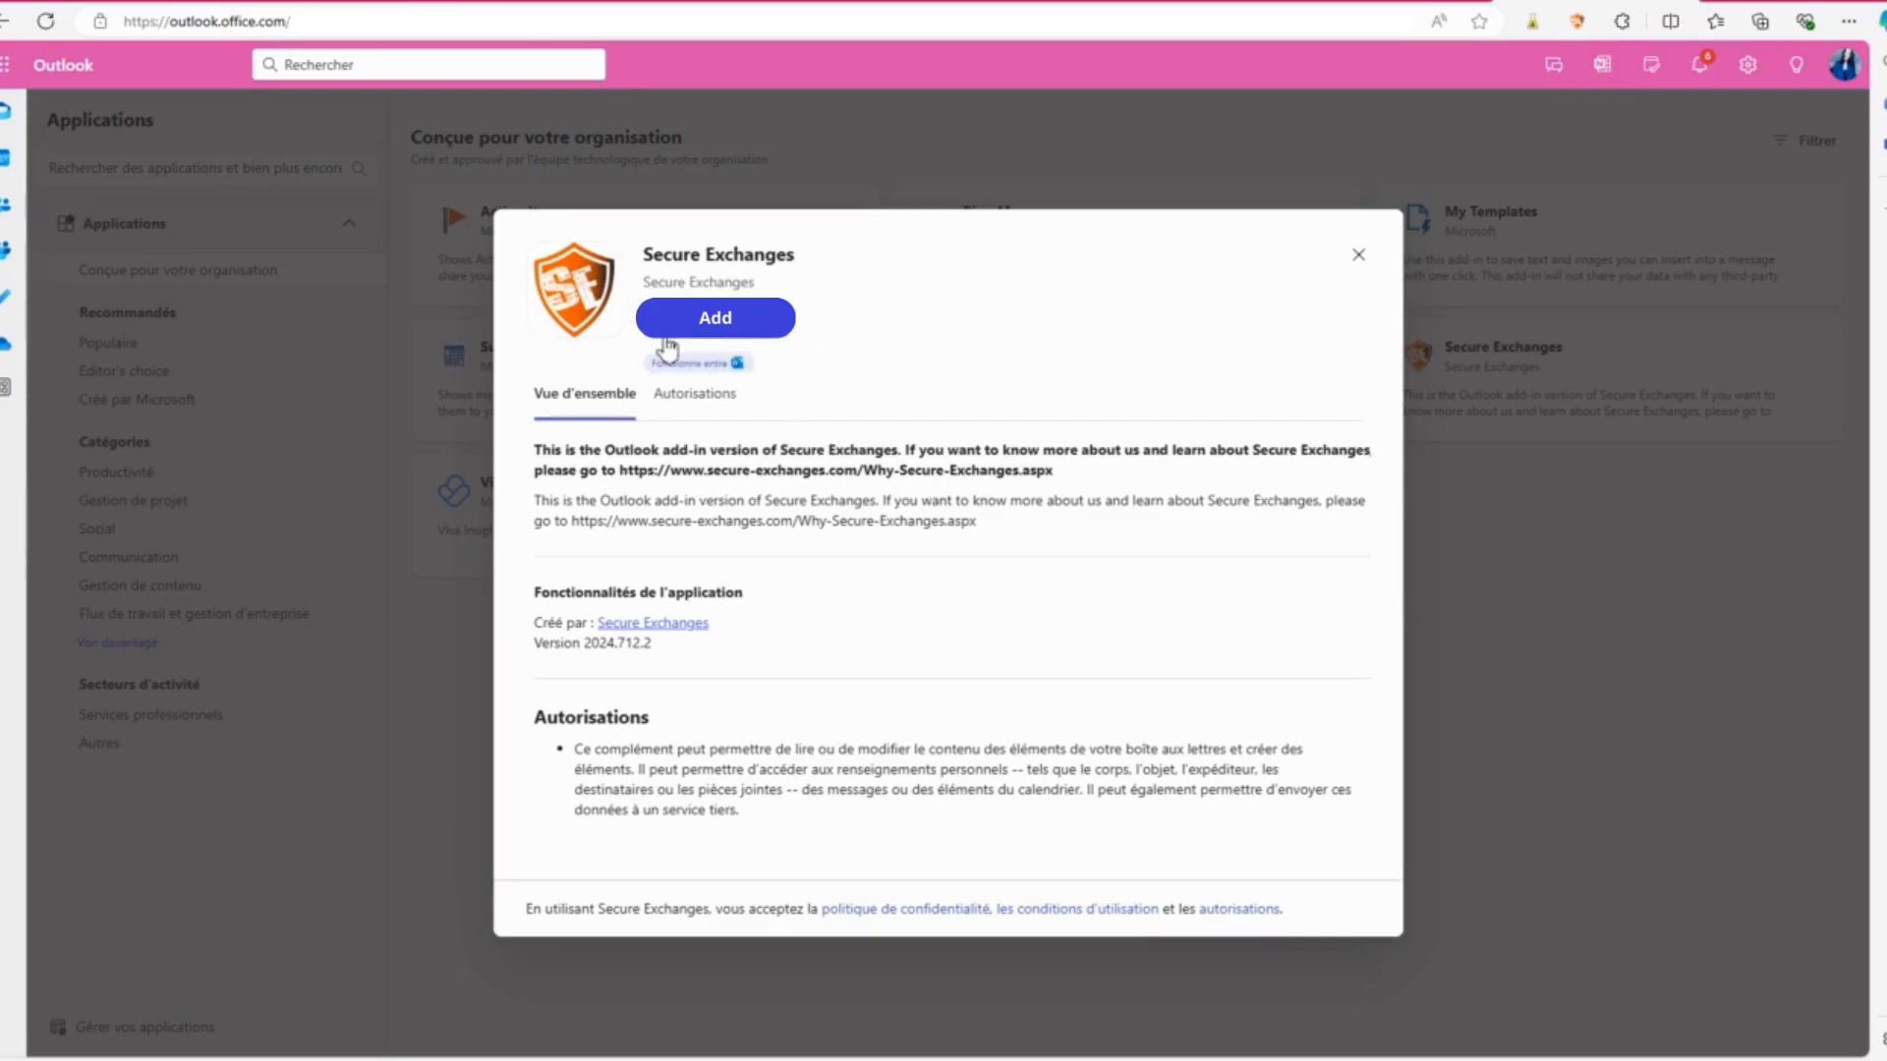
pyautogui.click(1360, 262)
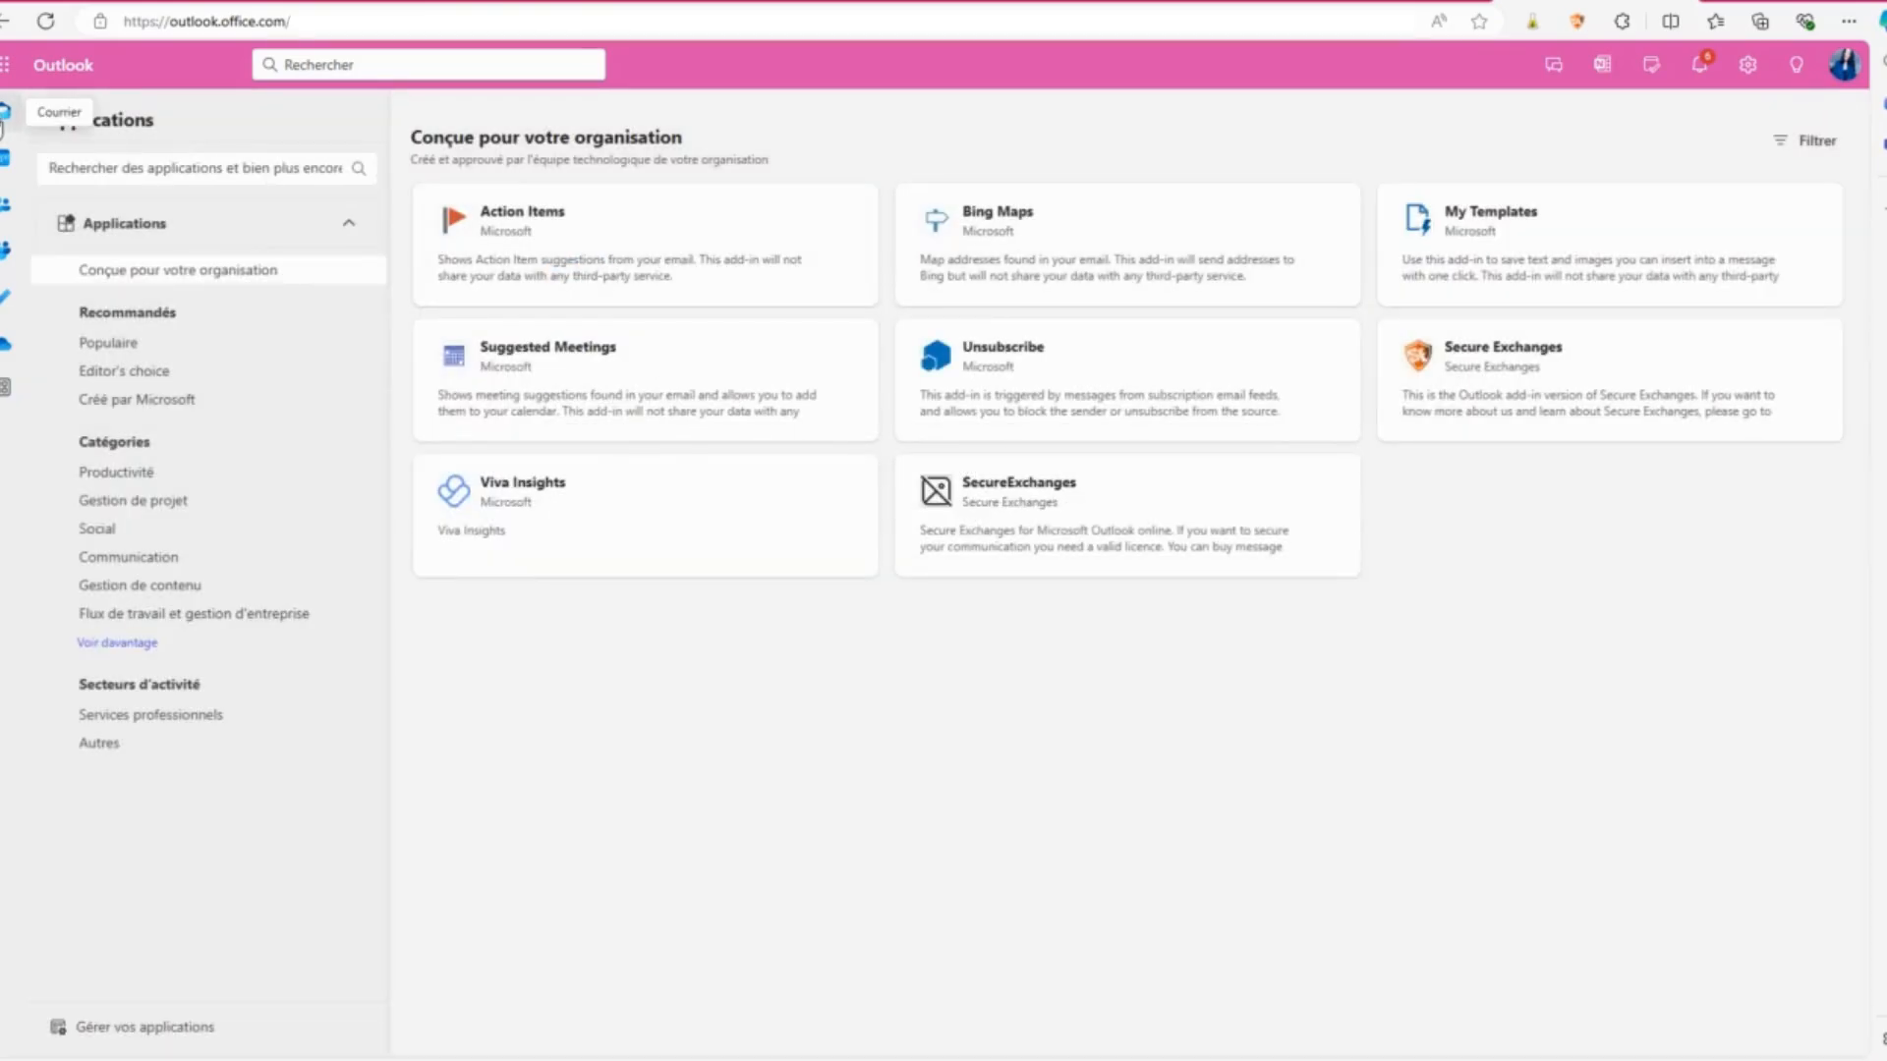
# Return to the draft message in the mailbox and launch the Secure Exchanges add-in from its applications
pyautogui.click(3, 123)
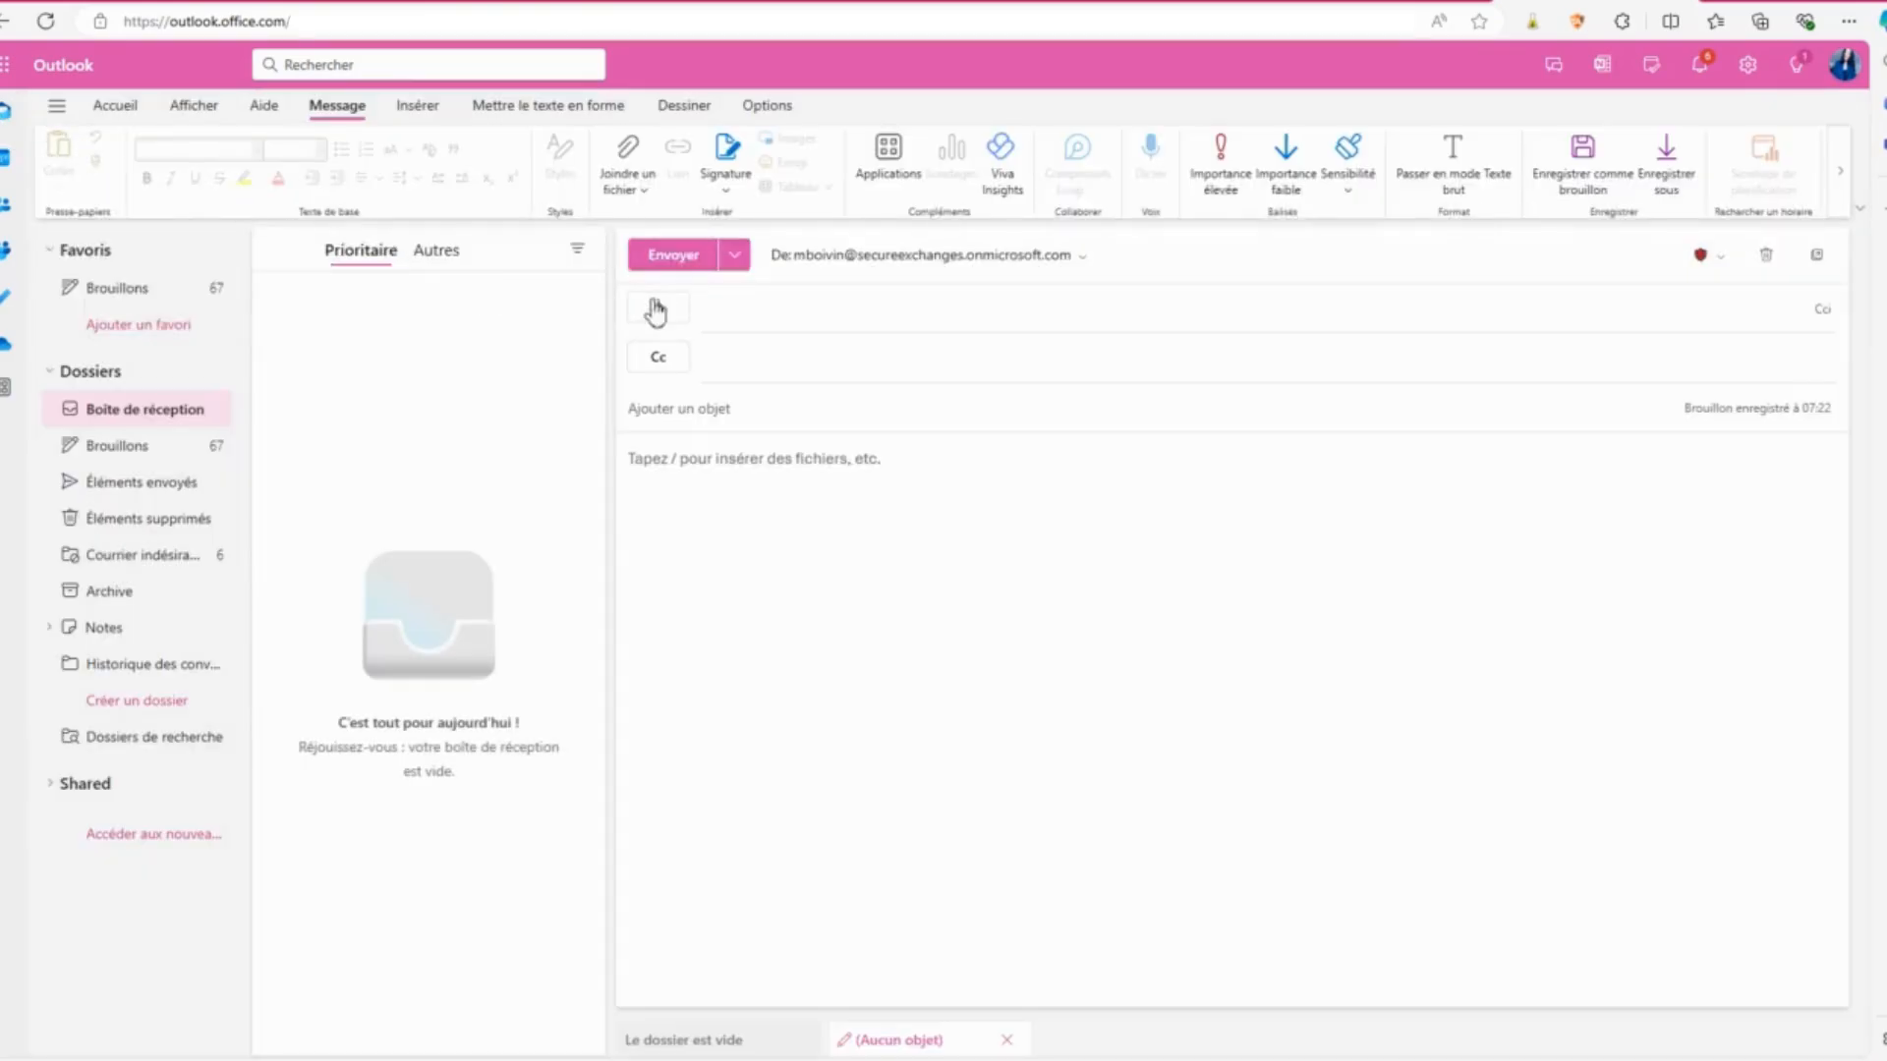
pyautogui.click(888, 173)
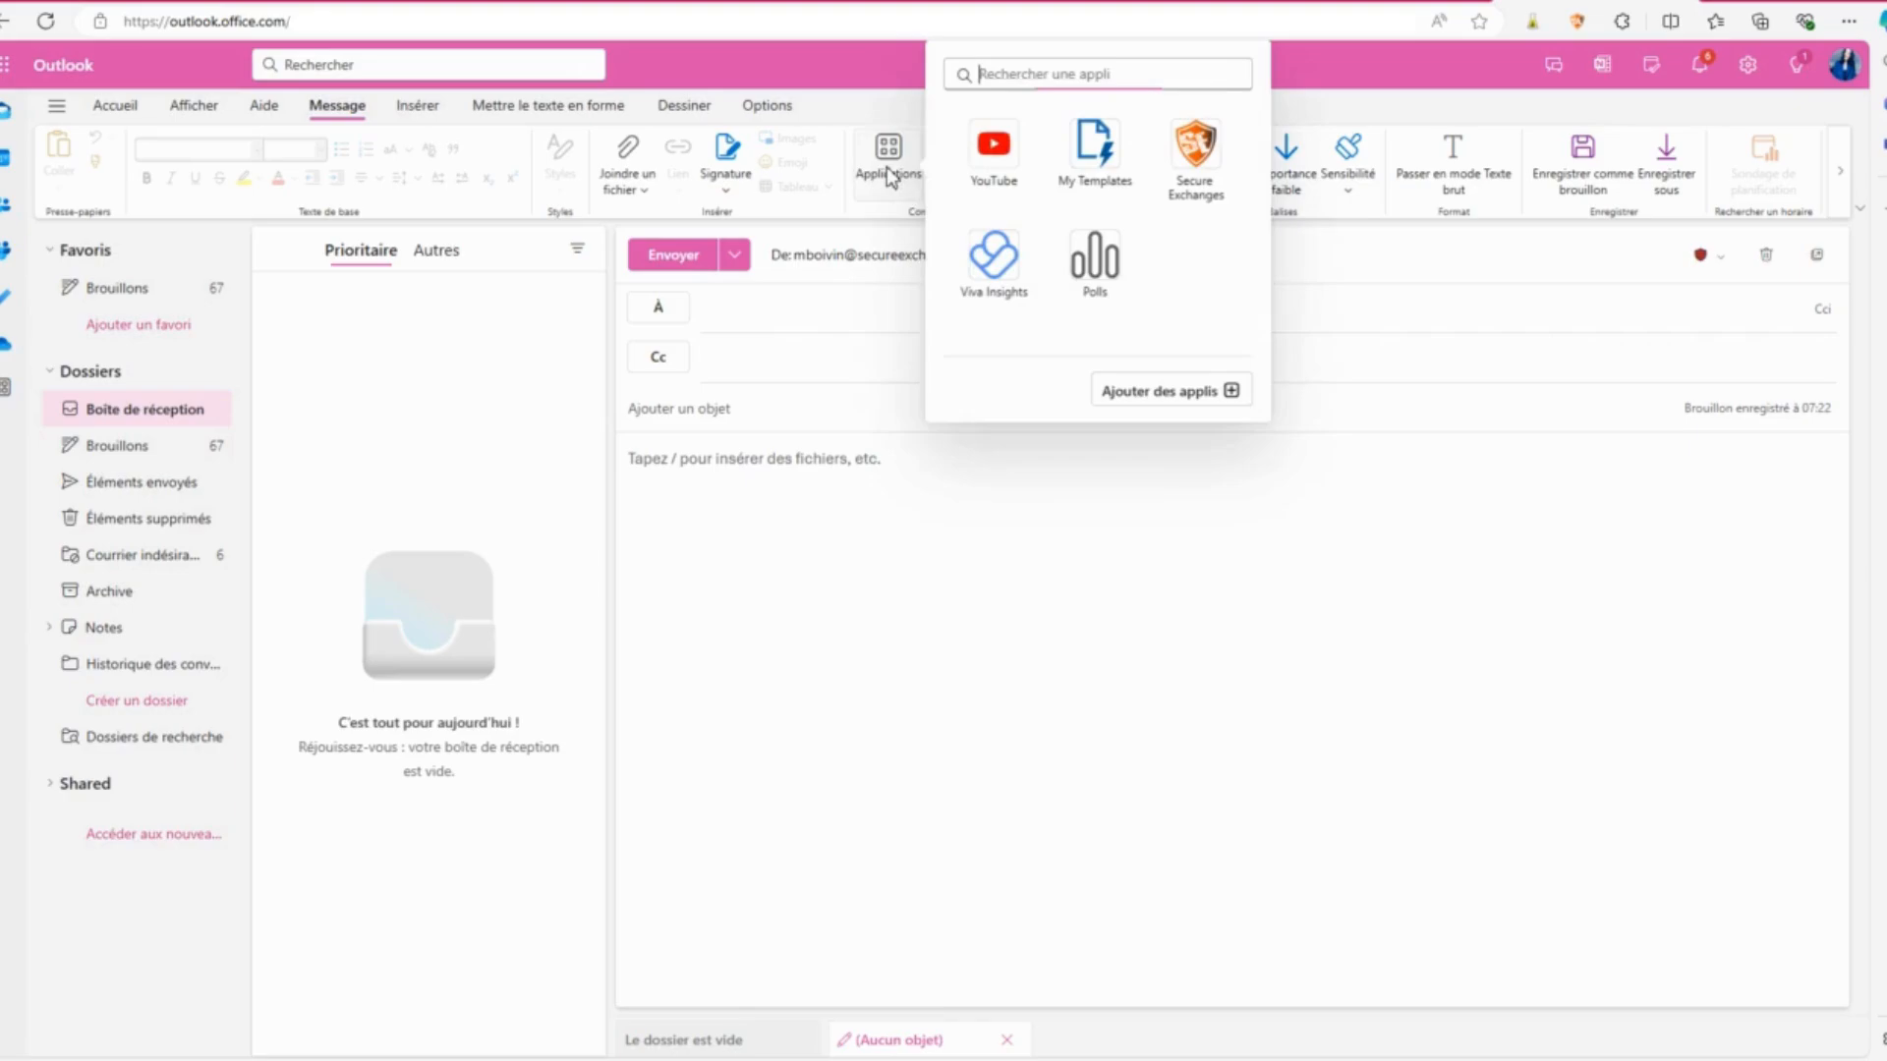
pyautogui.click(1204, 162)
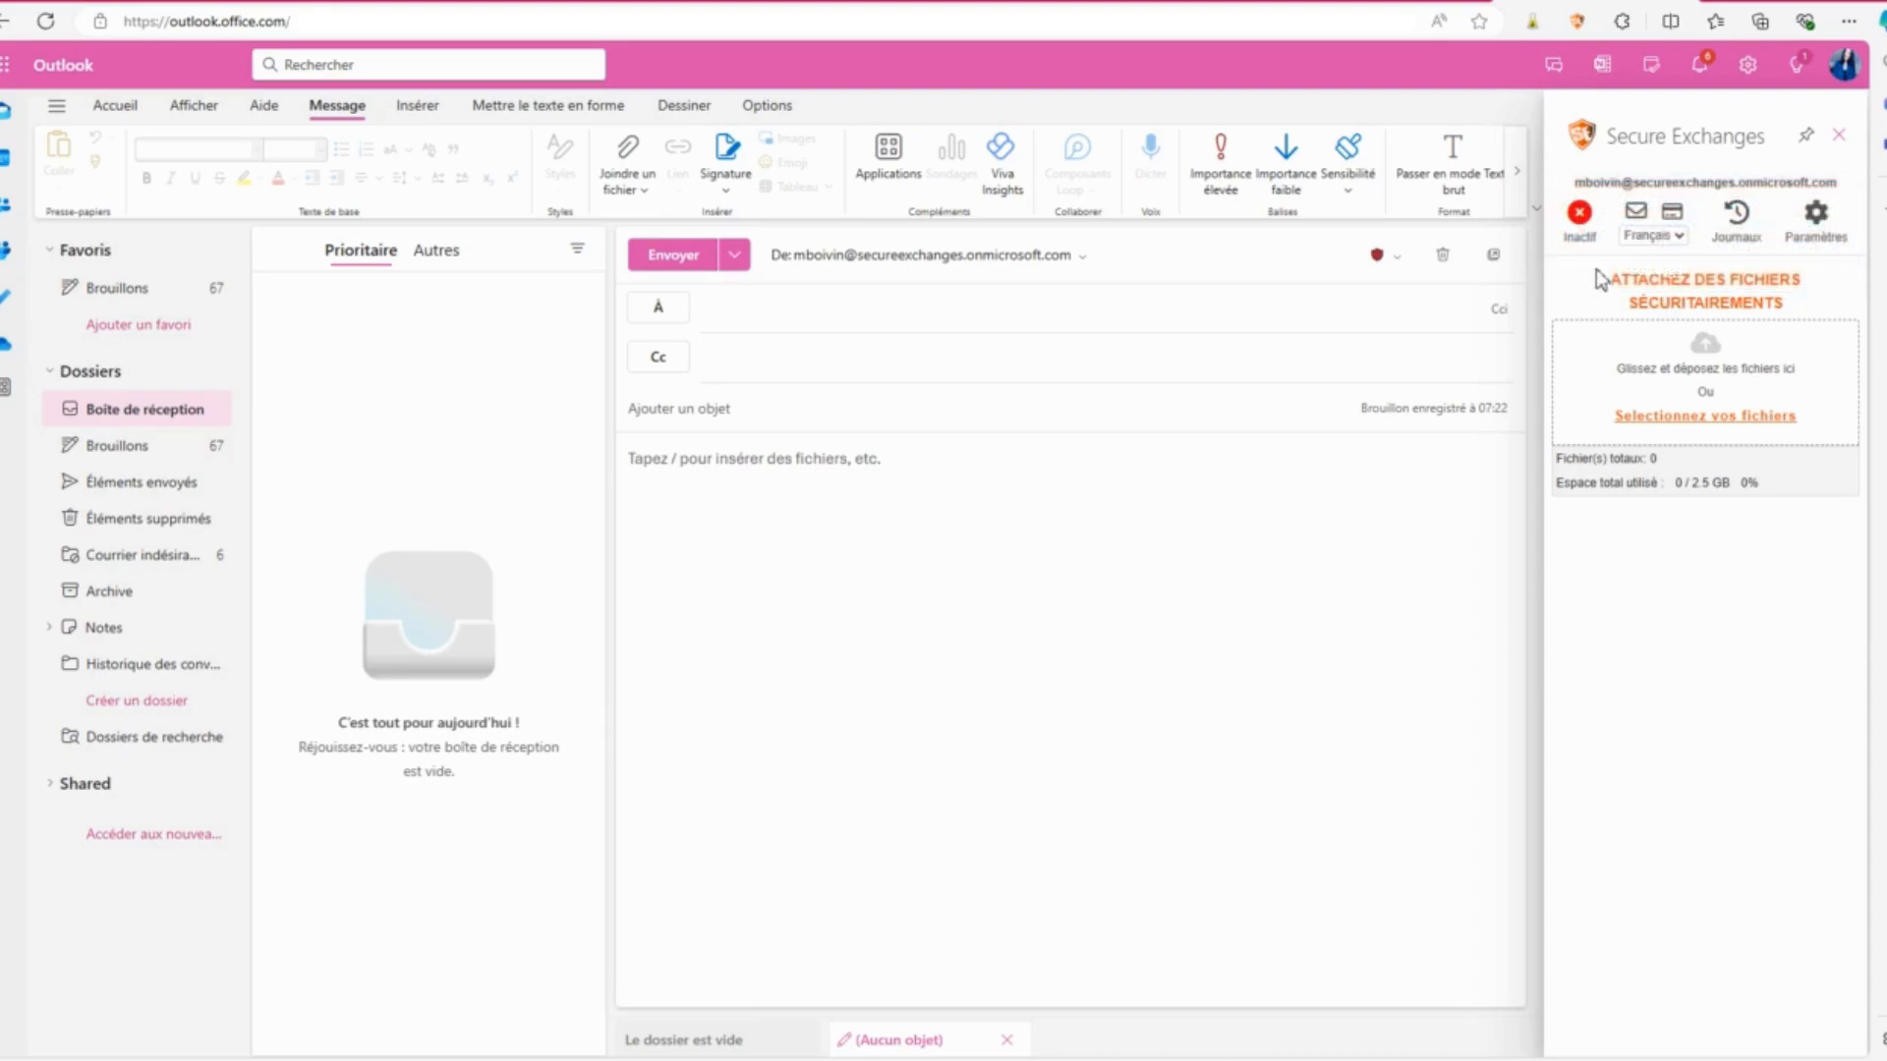
# Open the Secure Exchanges settings, enter the verification numbers from the captcha image and request the licence activation
pyautogui.click(1816, 234)
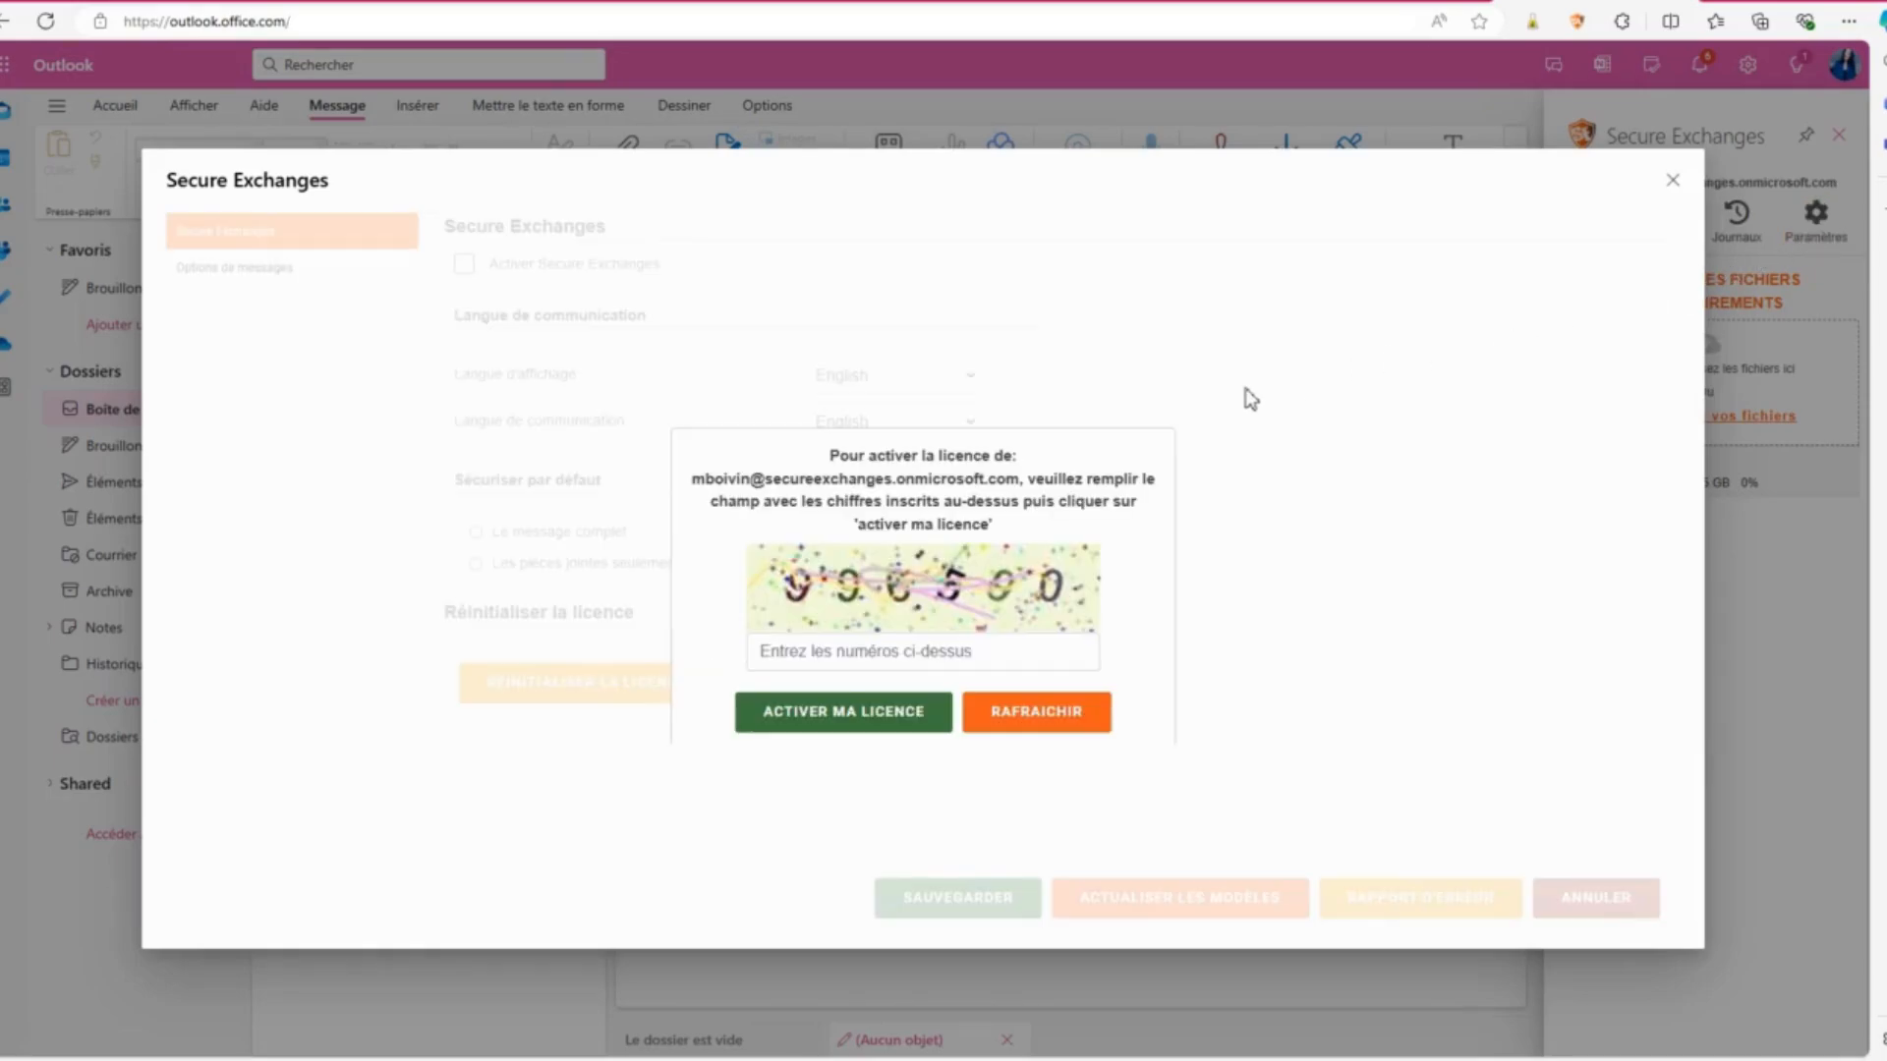
pyautogui.click(817, 653)
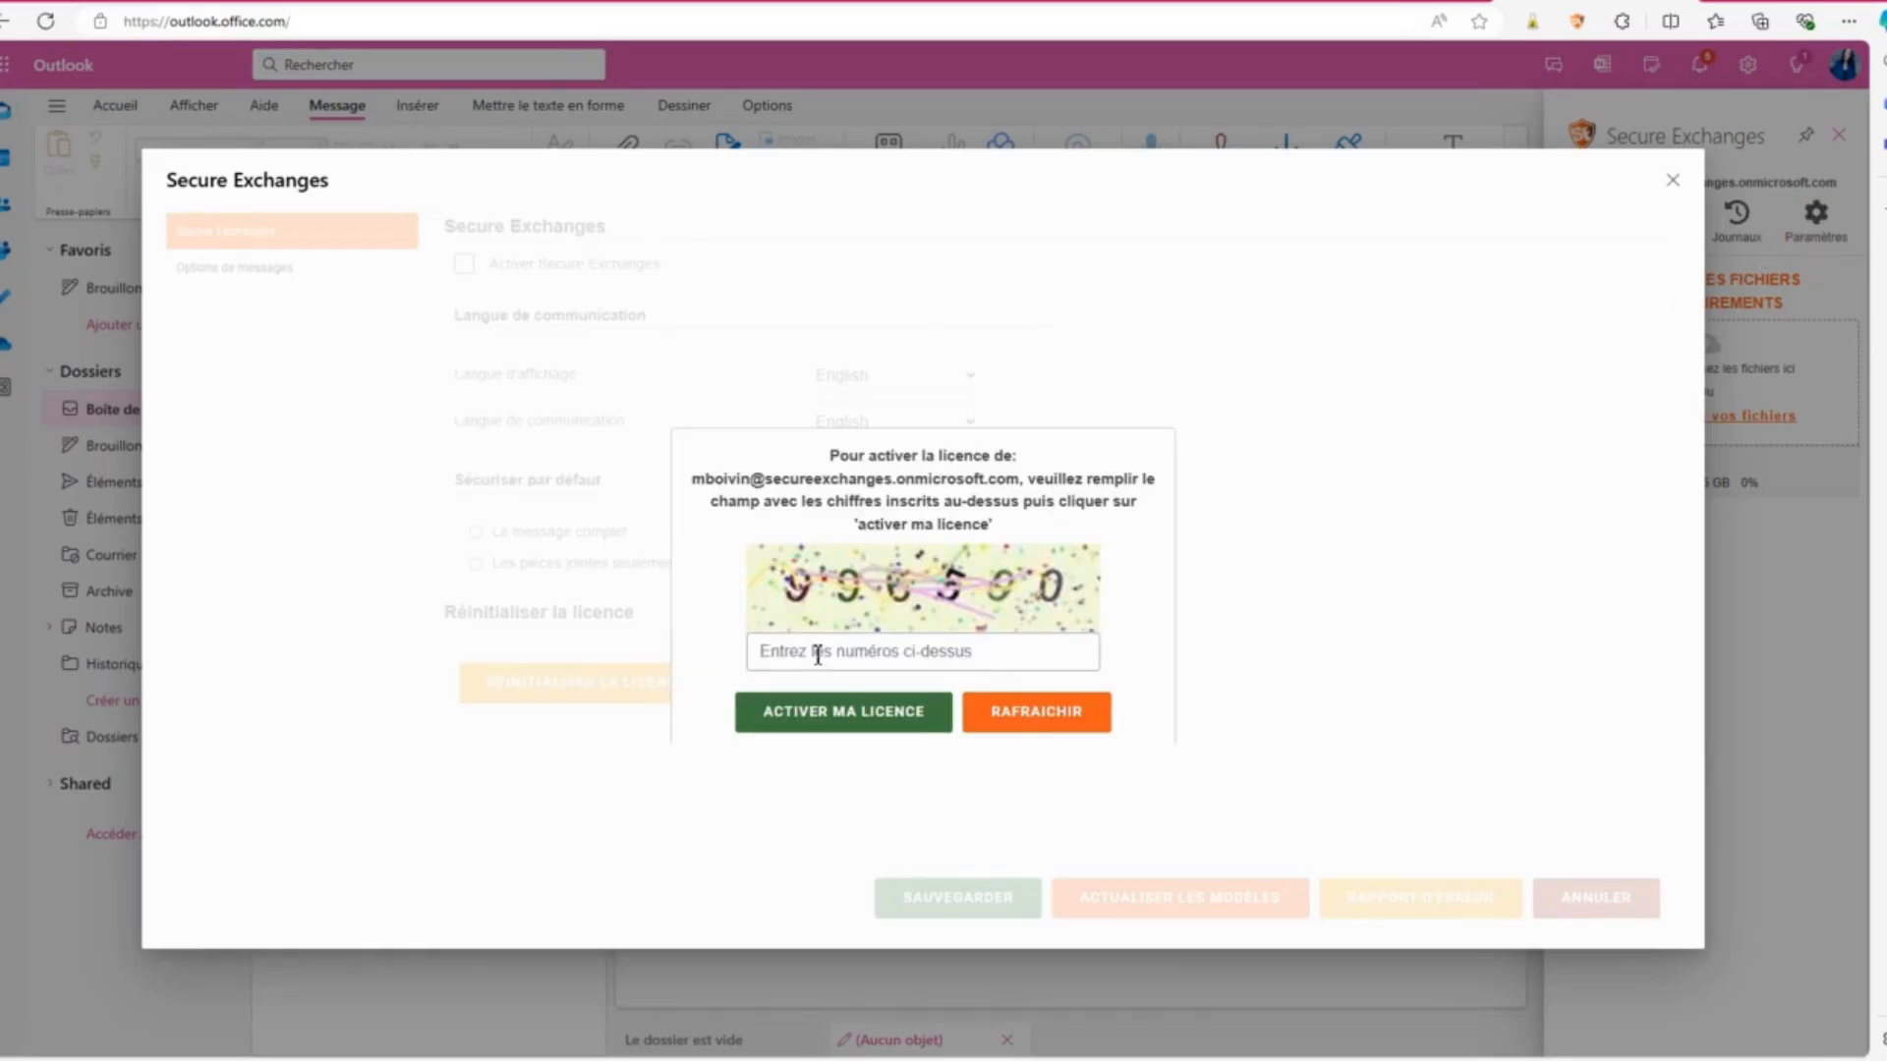
pyautogui.write('99659')
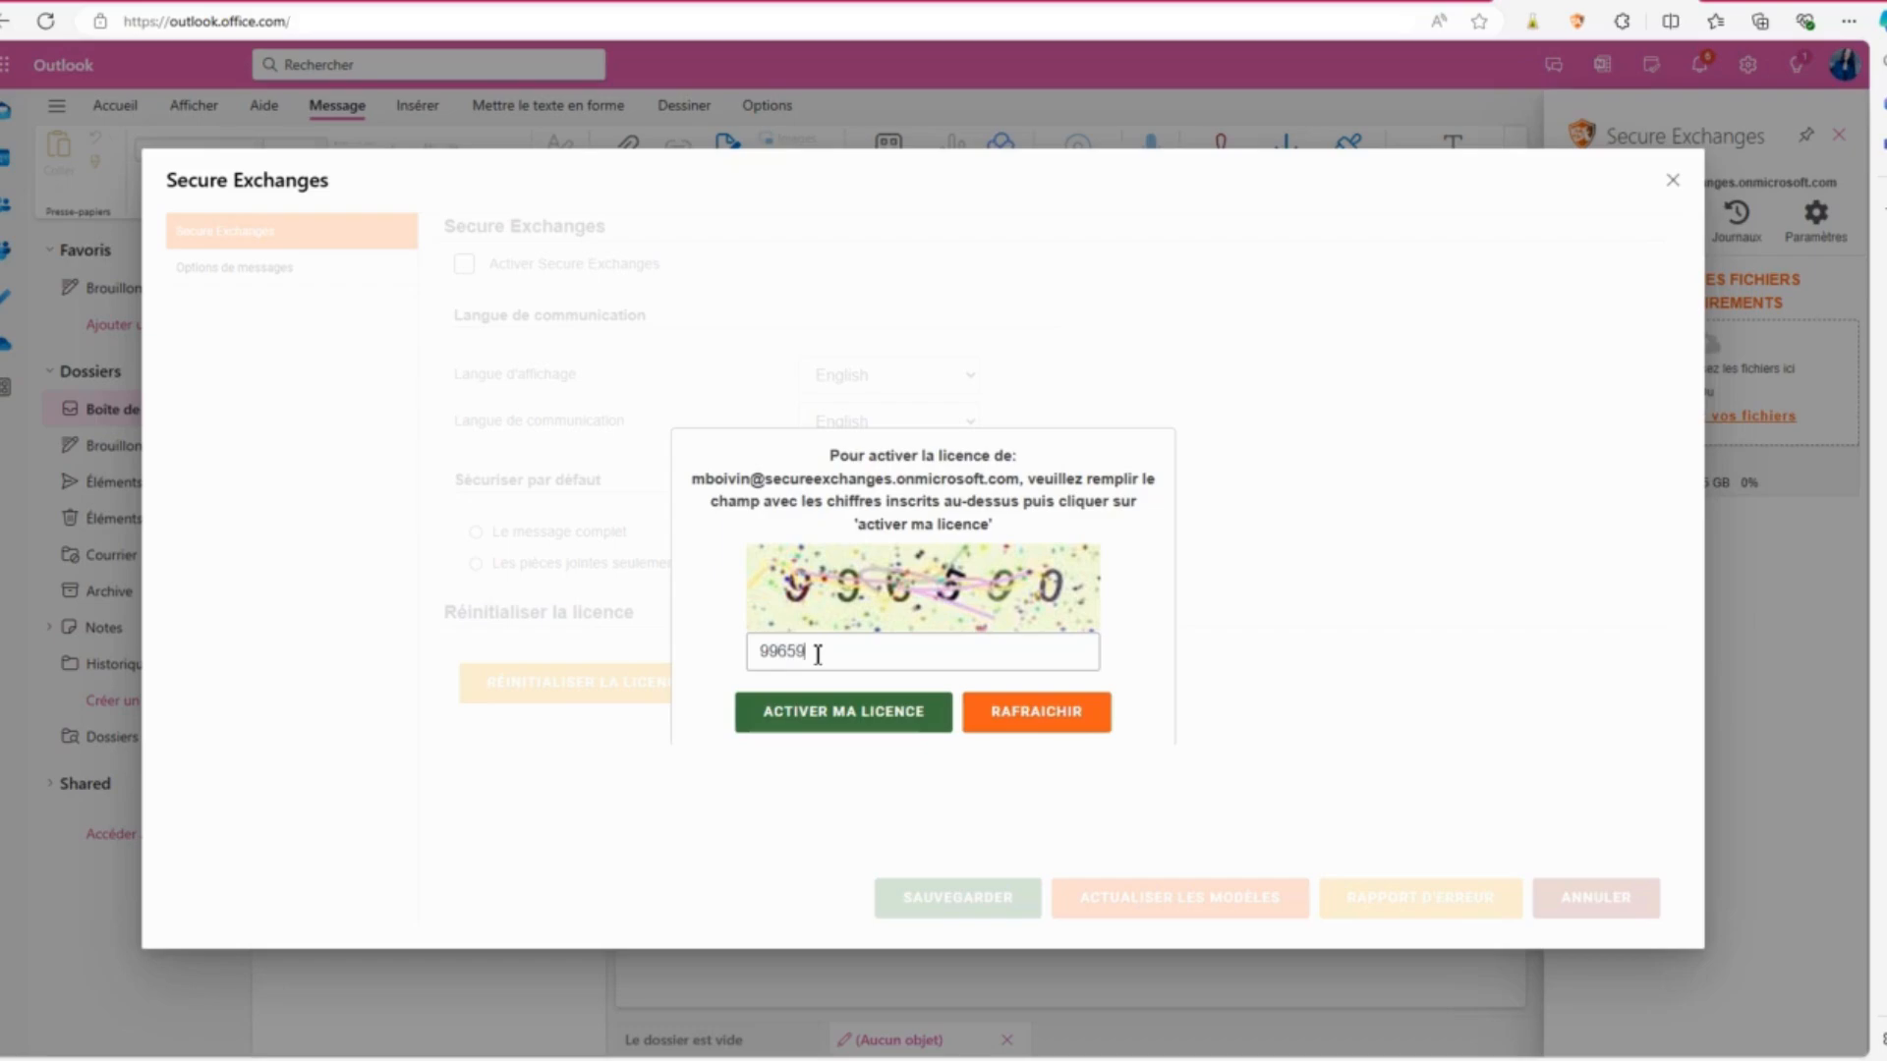
pyautogui.write('0')
pyautogui.click(828, 722)
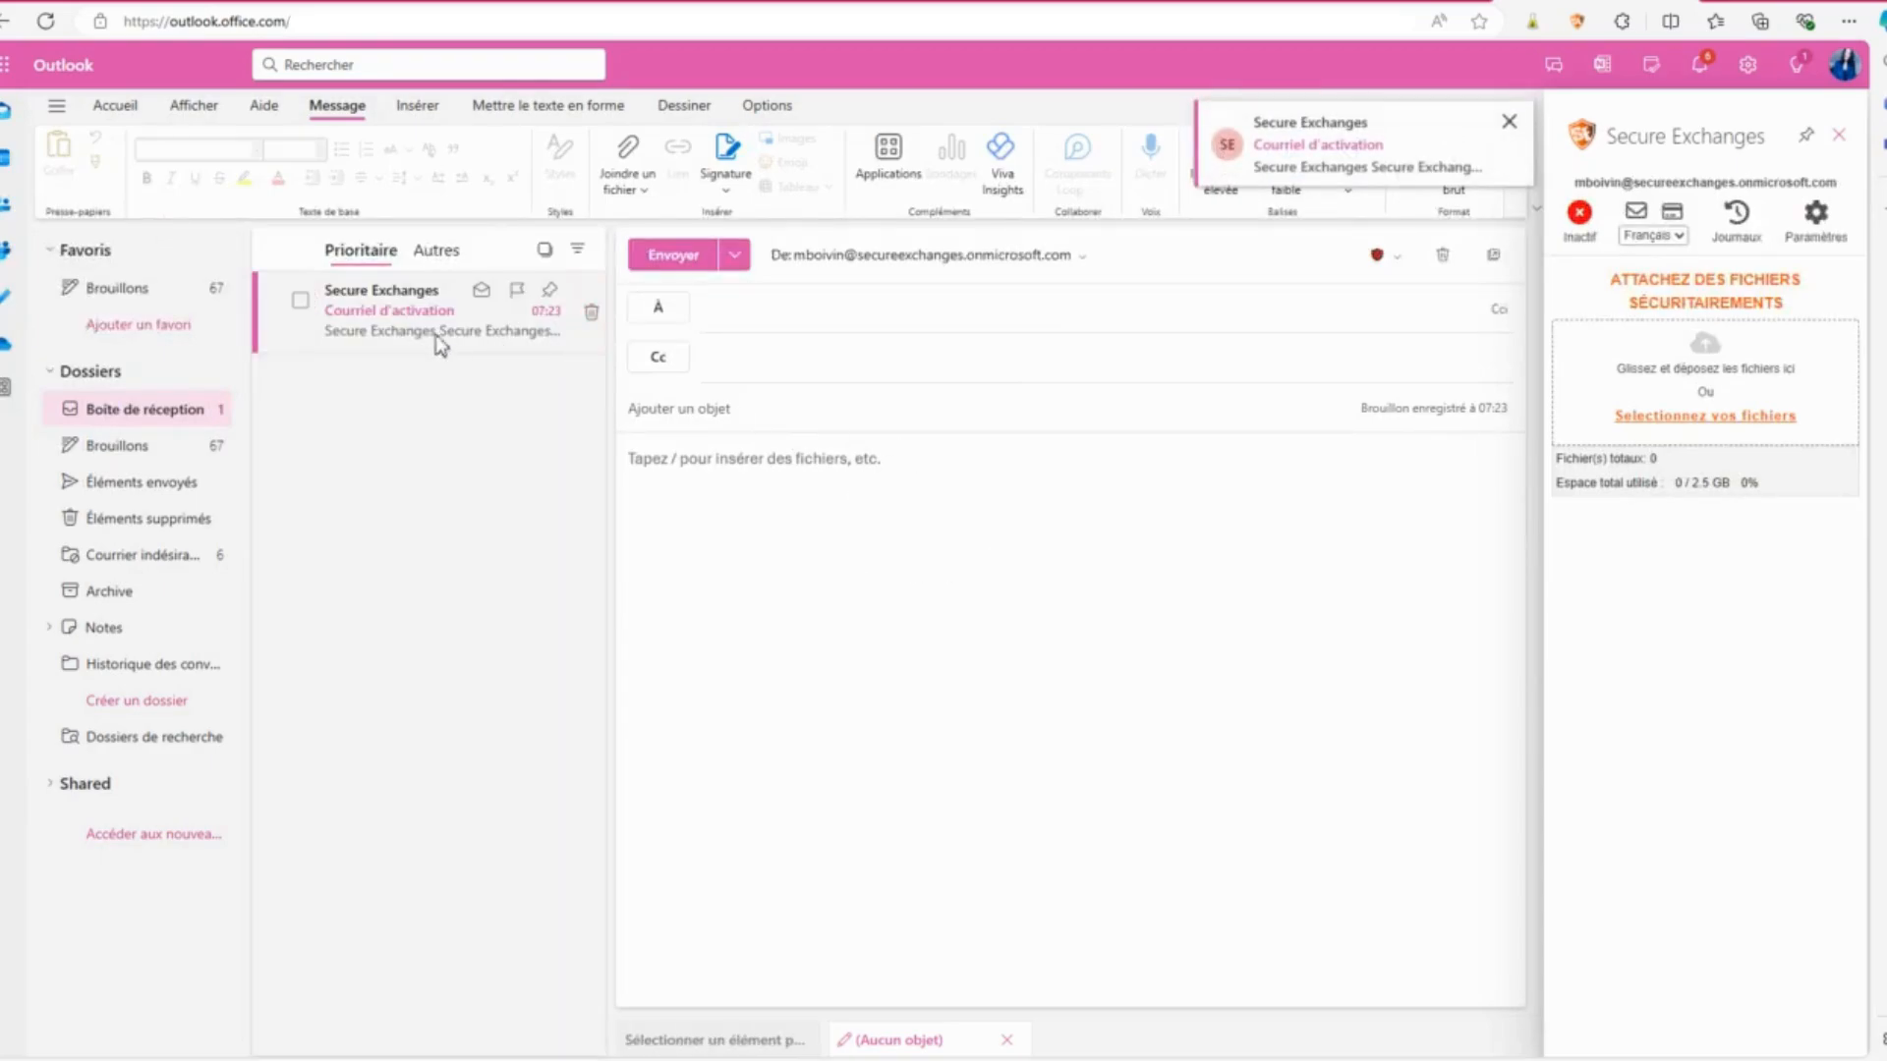
# Launch the licence activation from the Courriel d'activation message, agree to activate Secure Exchanges and allow it to display a new window
pyautogui.click(424, 339)
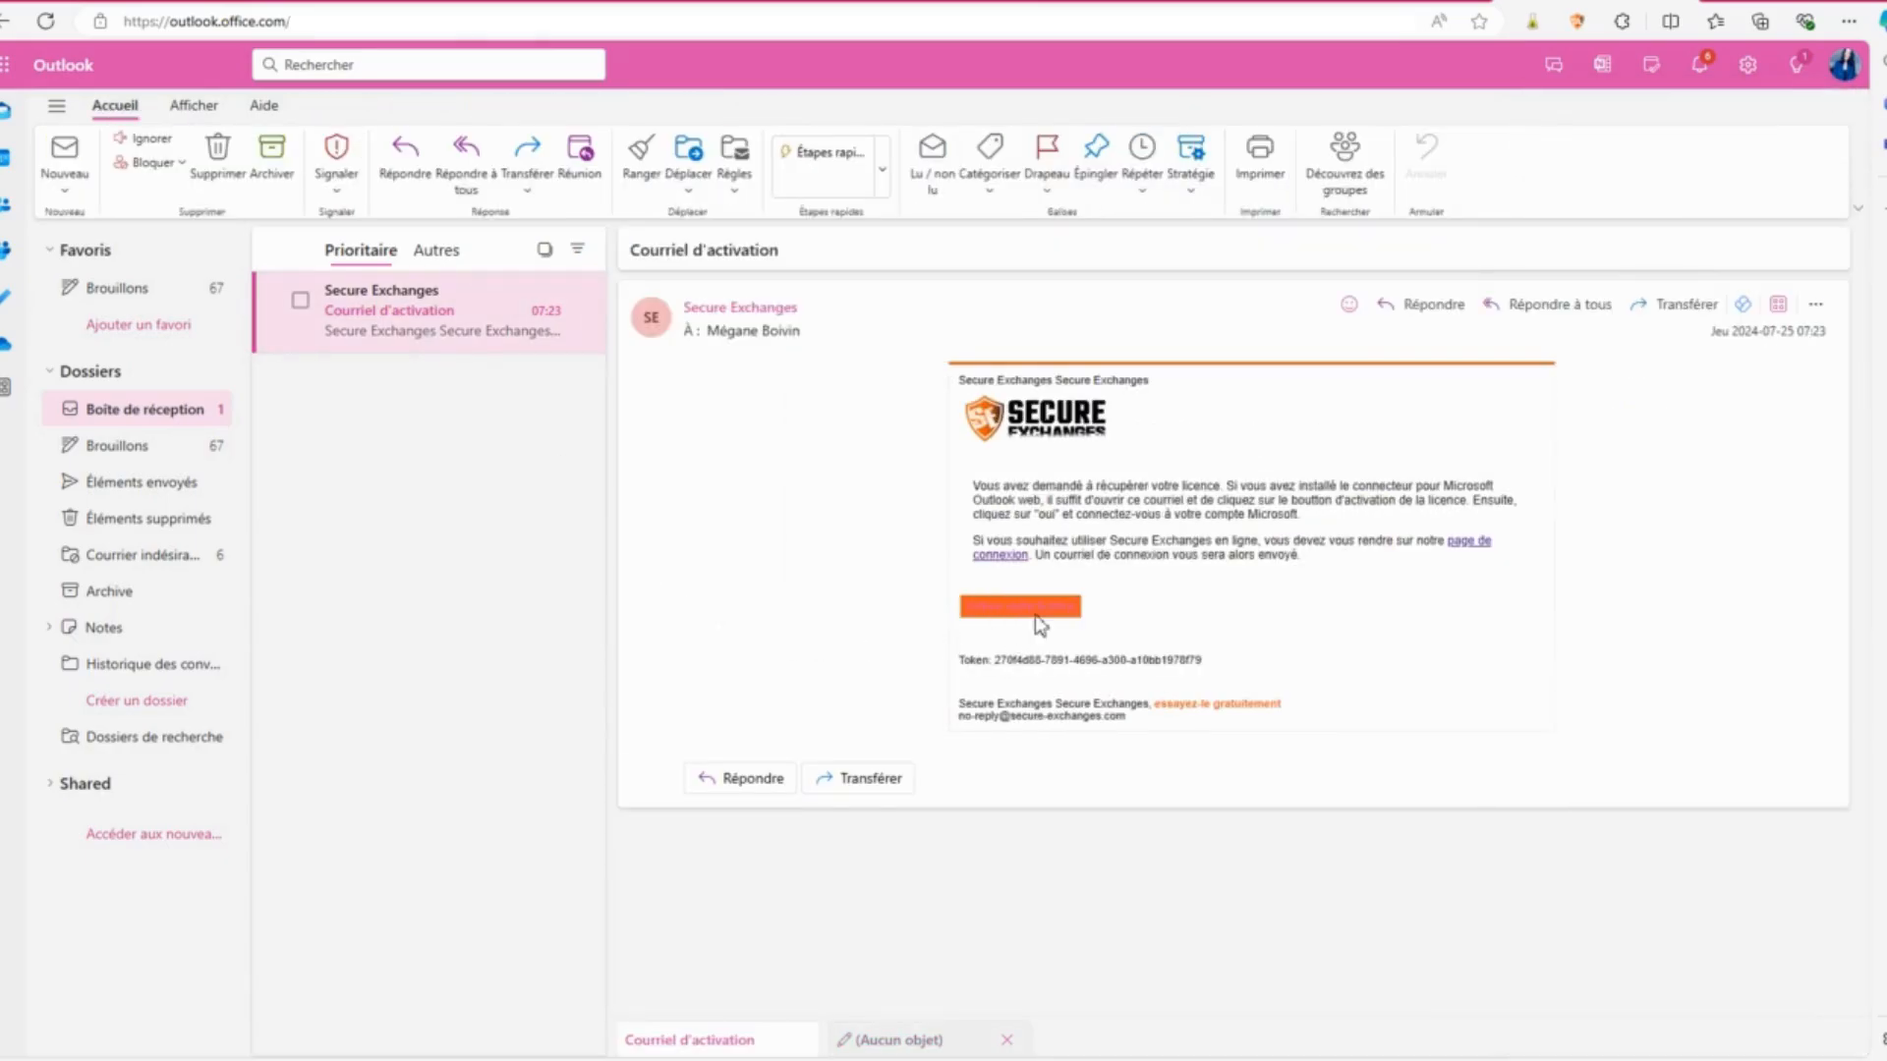
pyautogui.click(1022, 622)
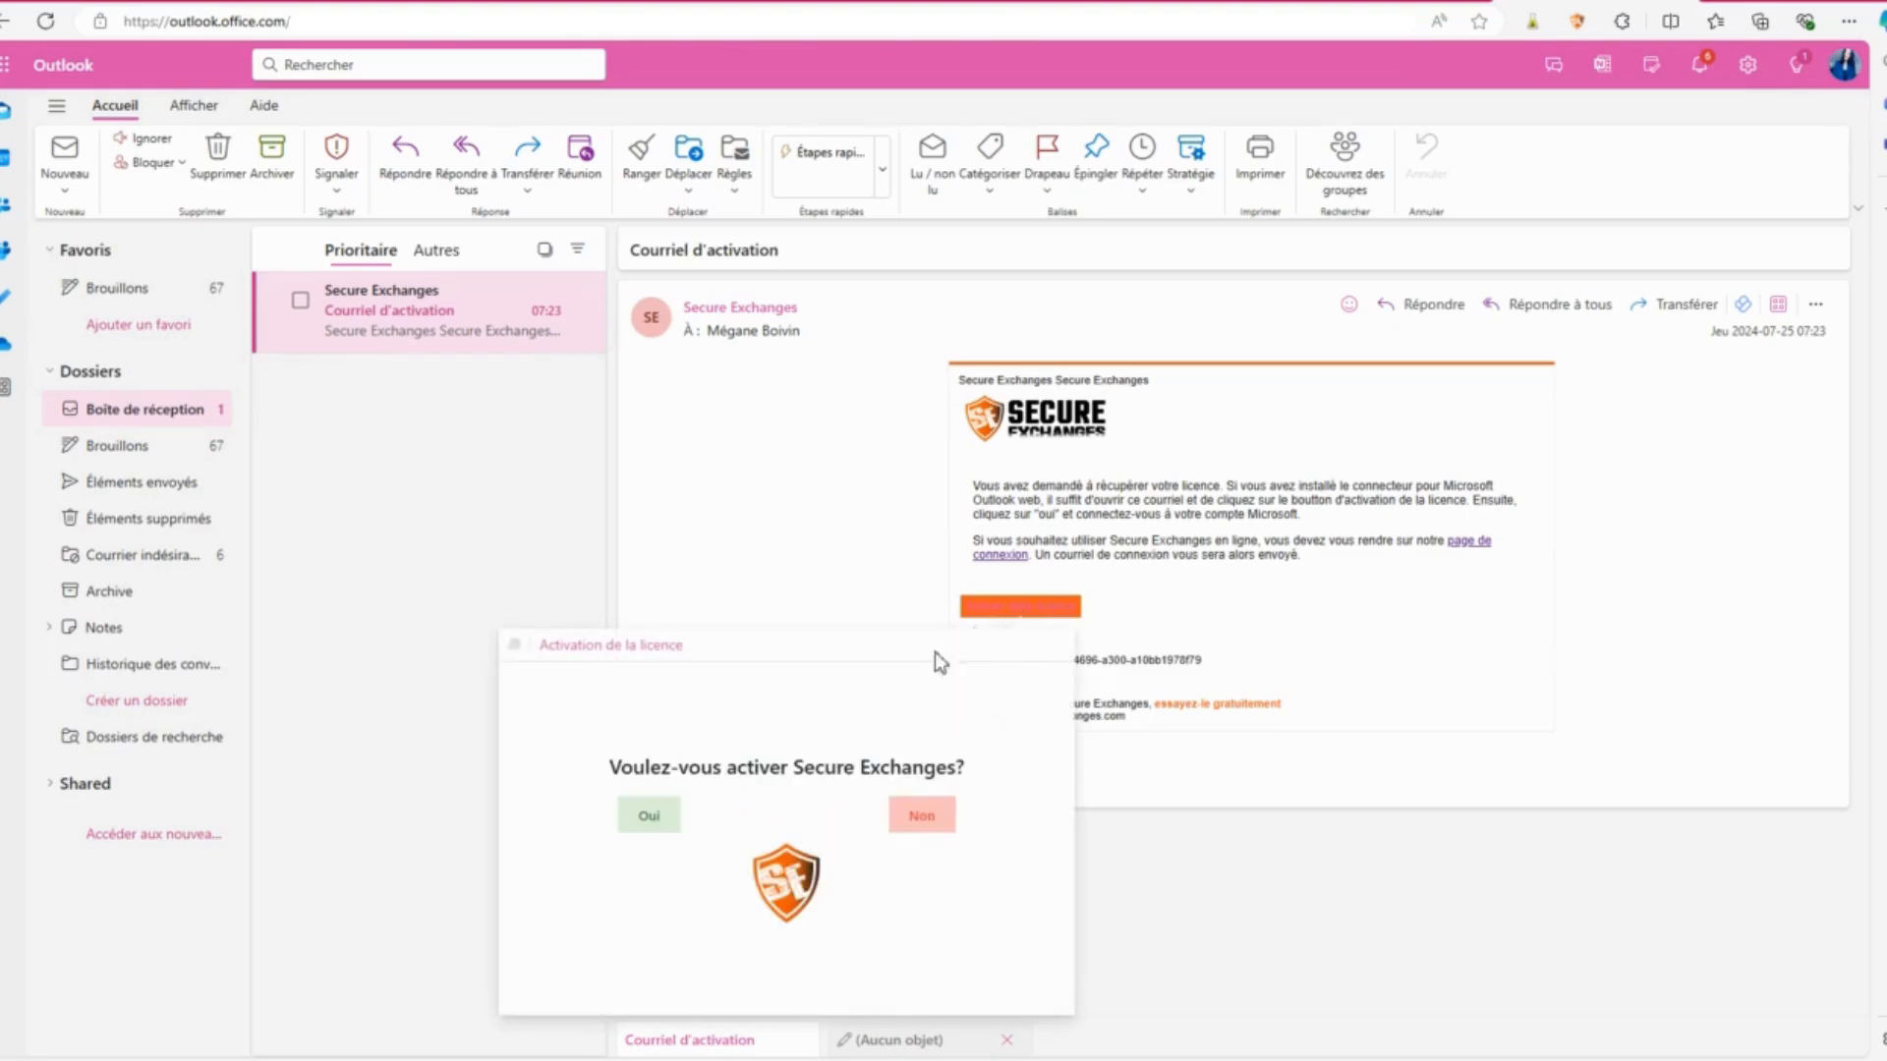
pyautogui.click(648, 825)
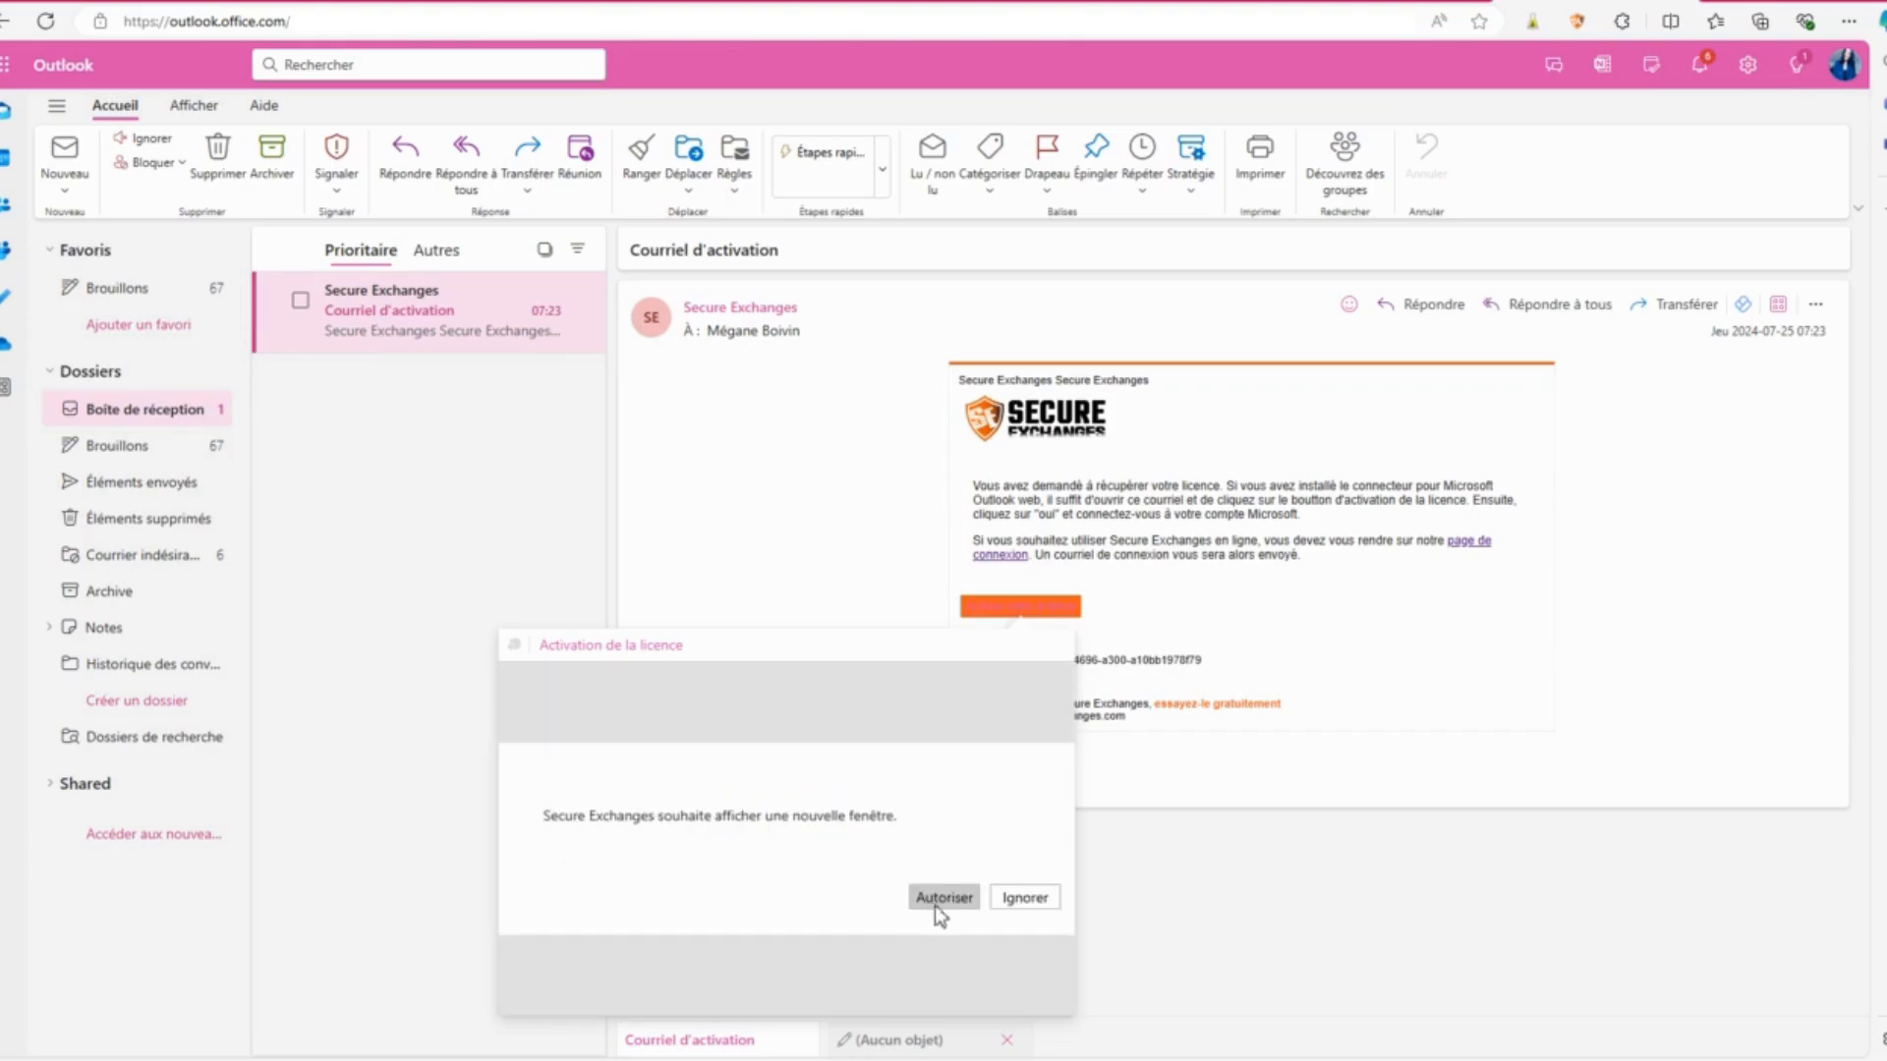
pyautogui.click(943, 898)
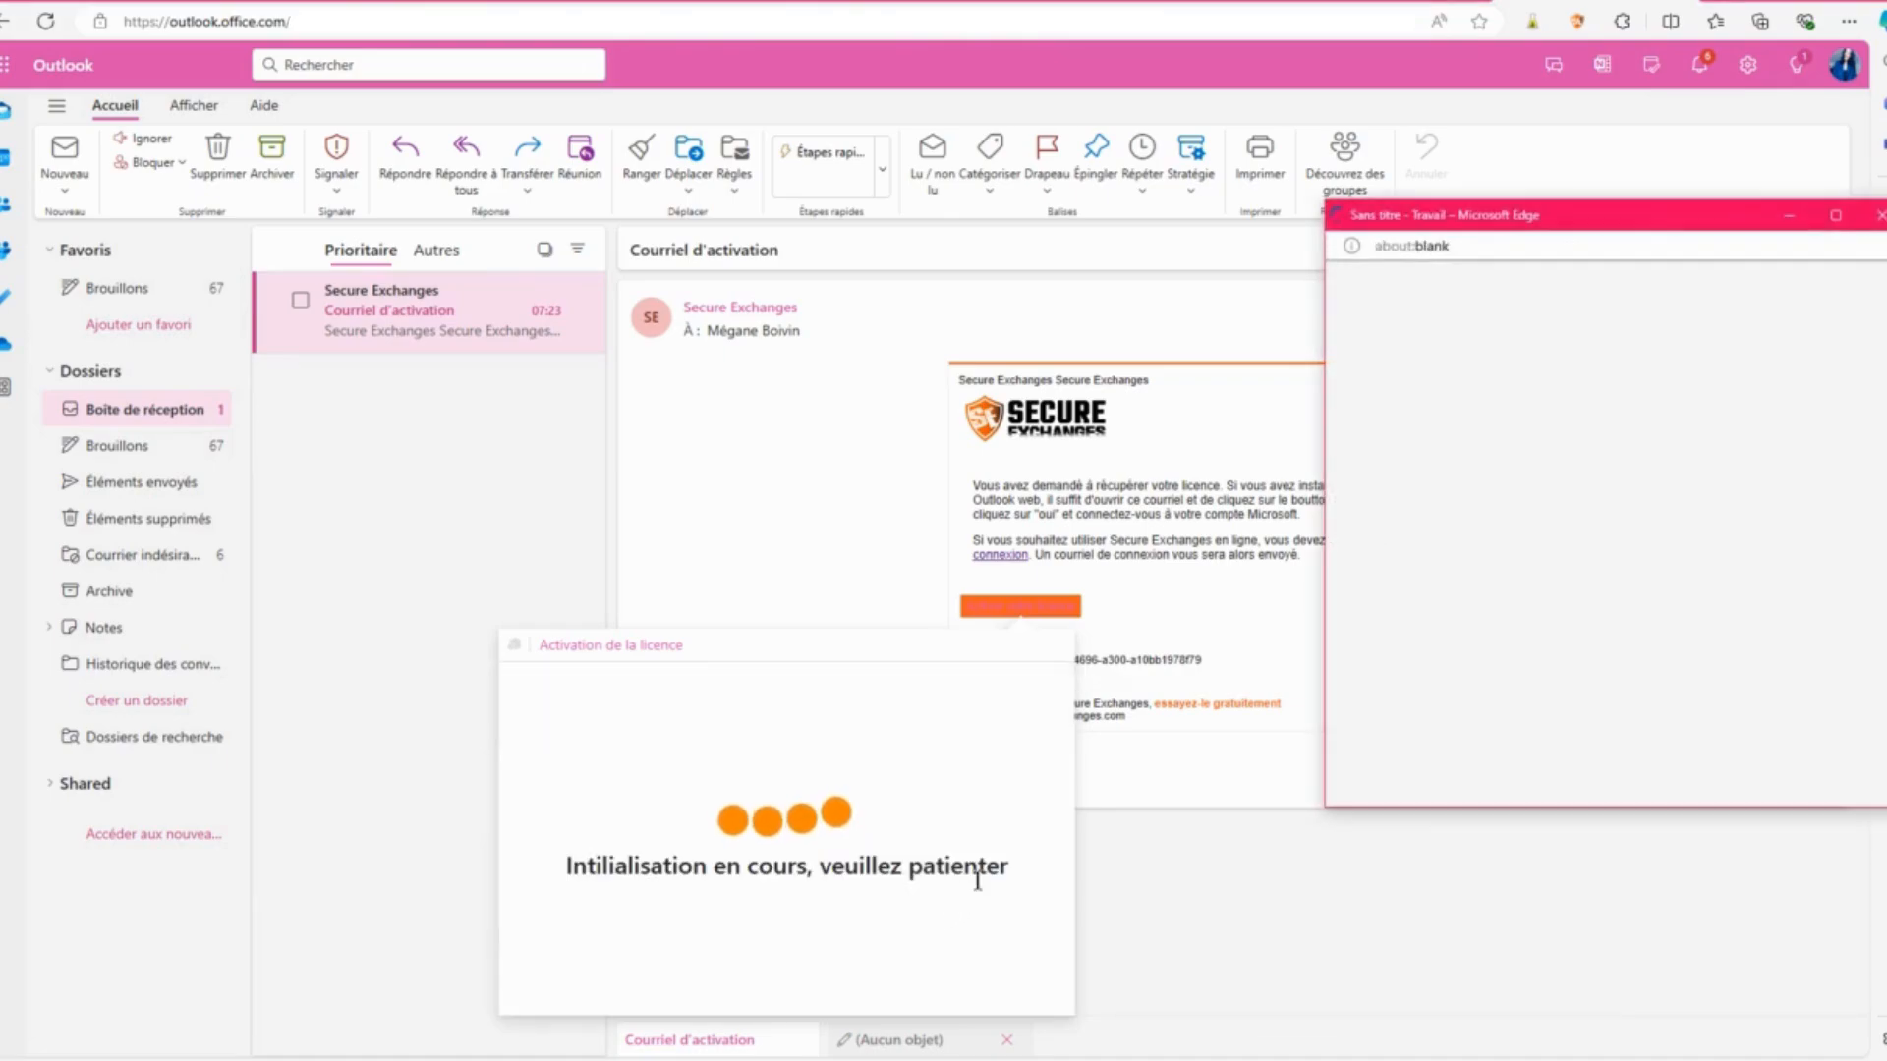